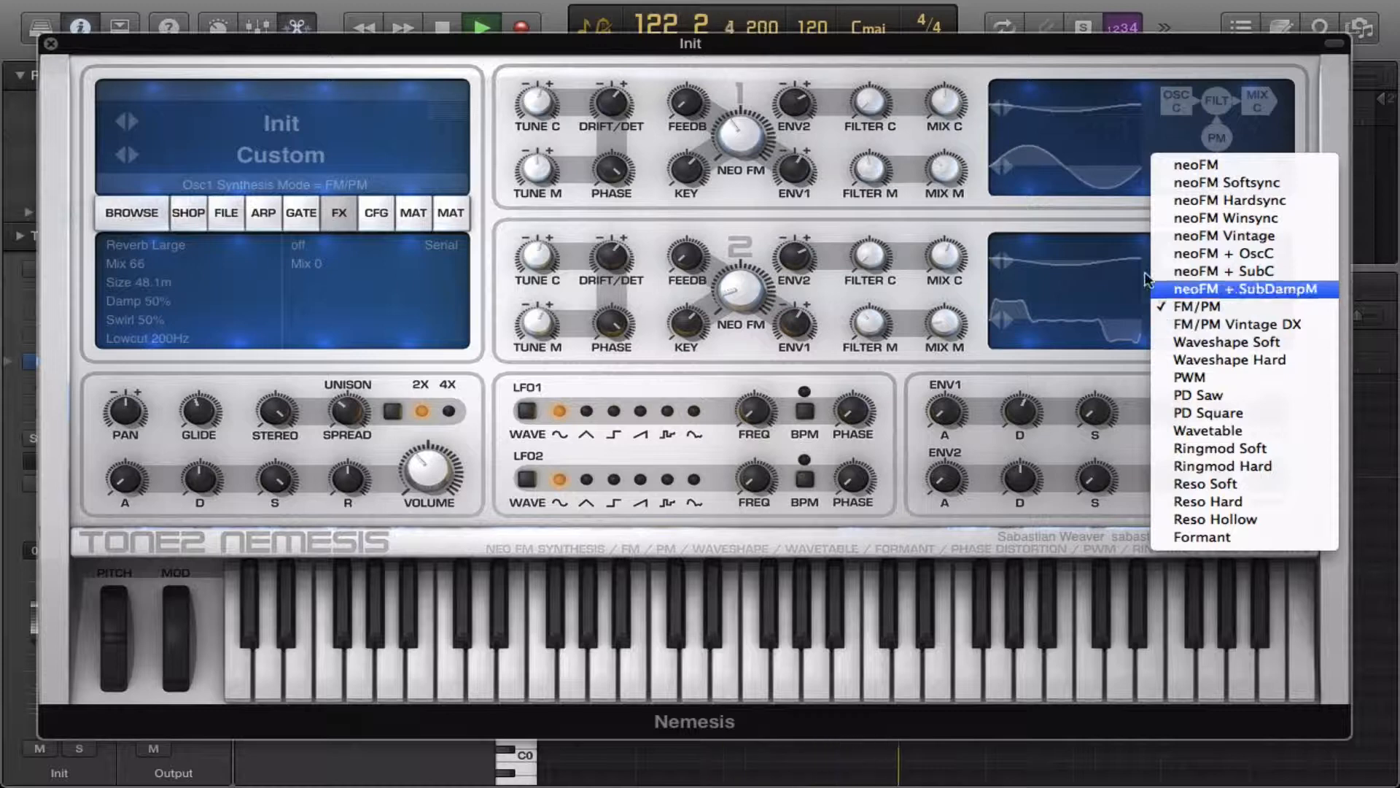
Step: Review the synthesis modes available for oscillator 1 and stop the playback
left_click(939, 168)
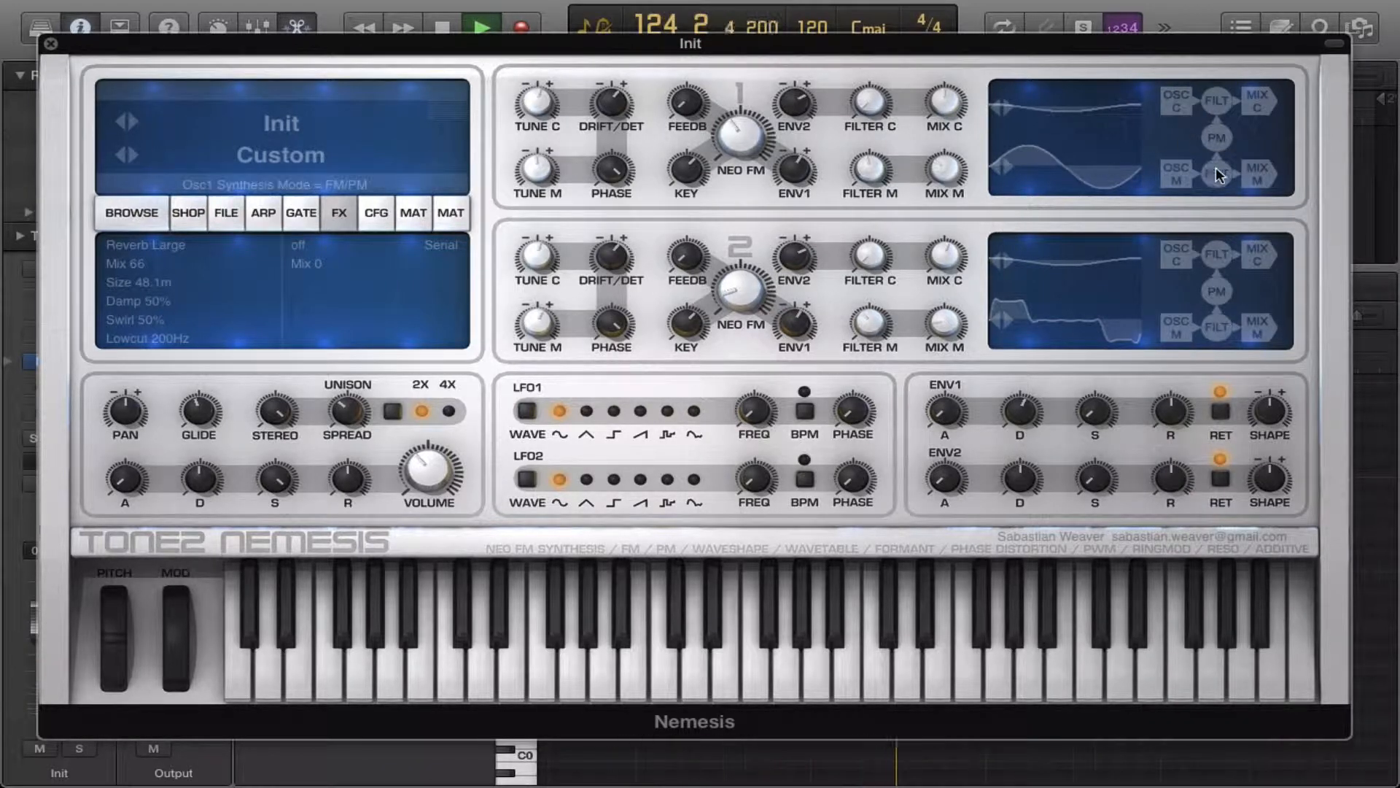
left_click(1152, 148)
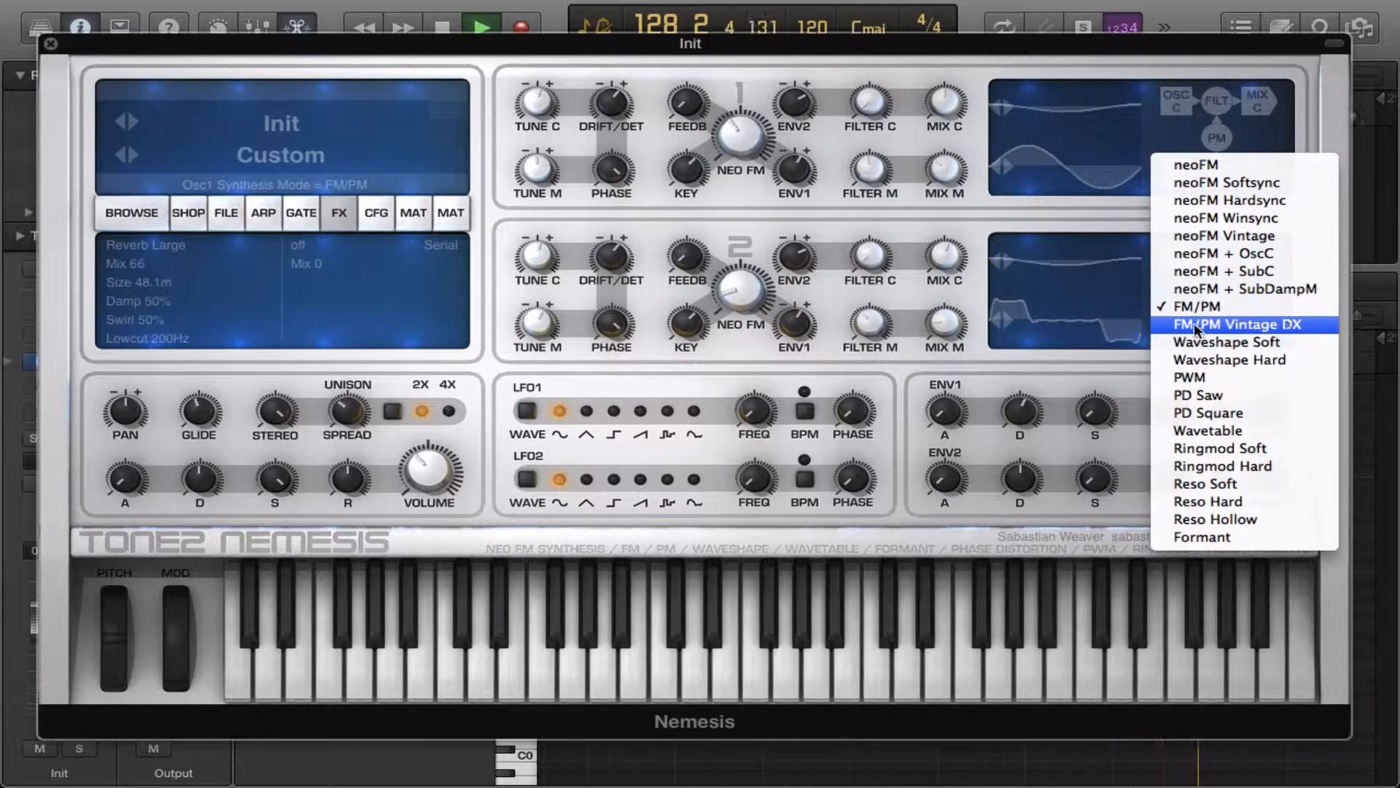
key("space")
left_click(928, 152)
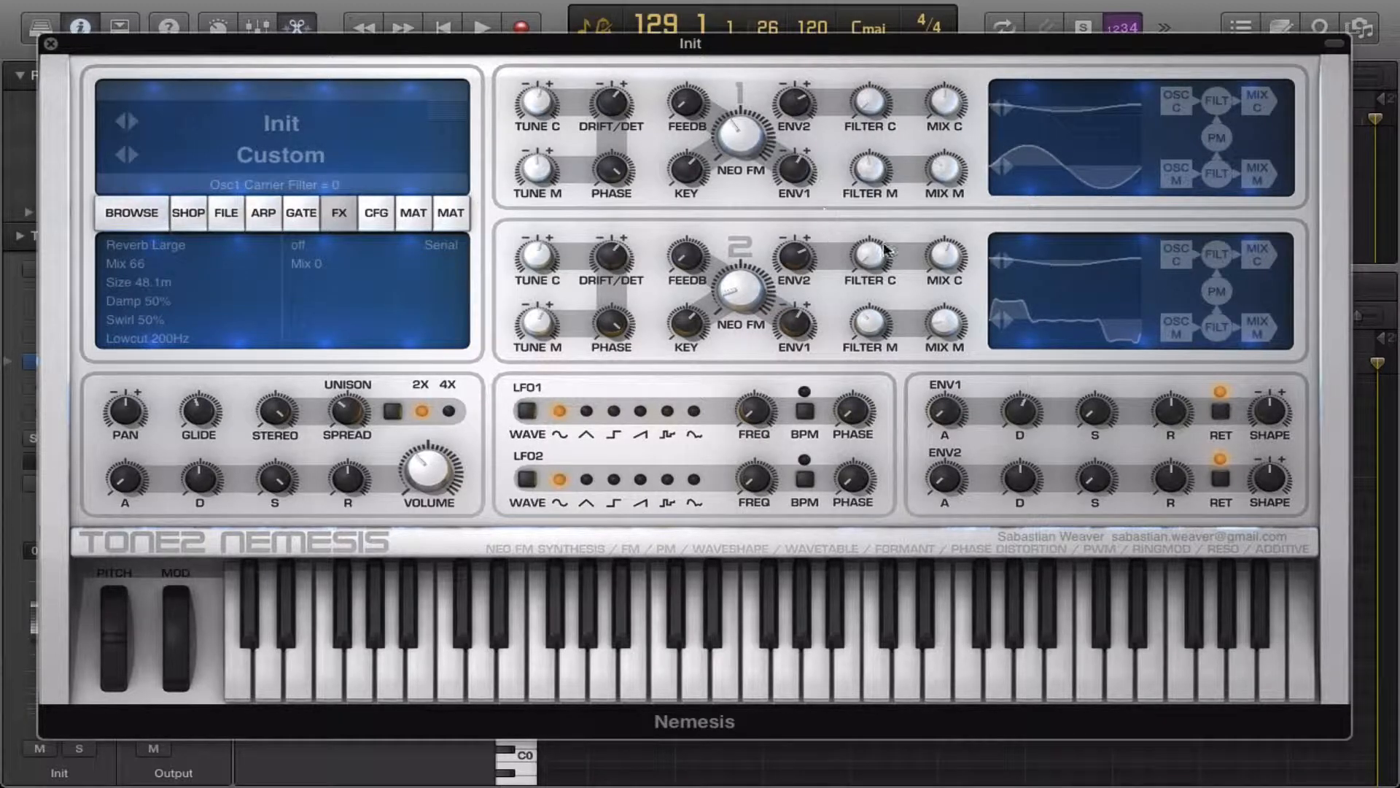
Step: Open the Additive Spectral Editor for oscillator 1
left_click(1063, 128)
left_click(962, 117)
left_click(1042, 166)
left_click(1057, 195)
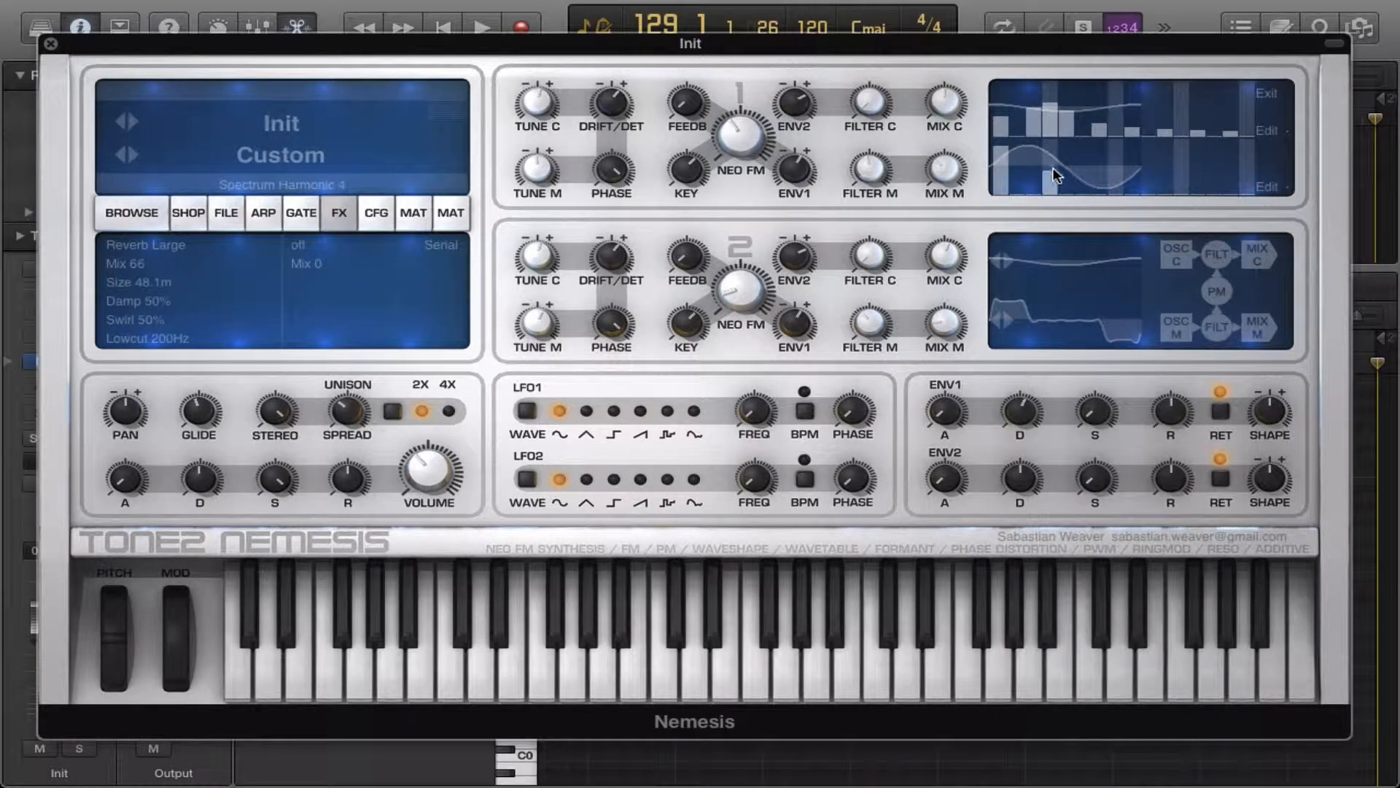
Step: Raise harmonics 2, 4, 6, 8, 10 and 14 in oscillator 1's modulator spectrum
left_click(1110, 169)
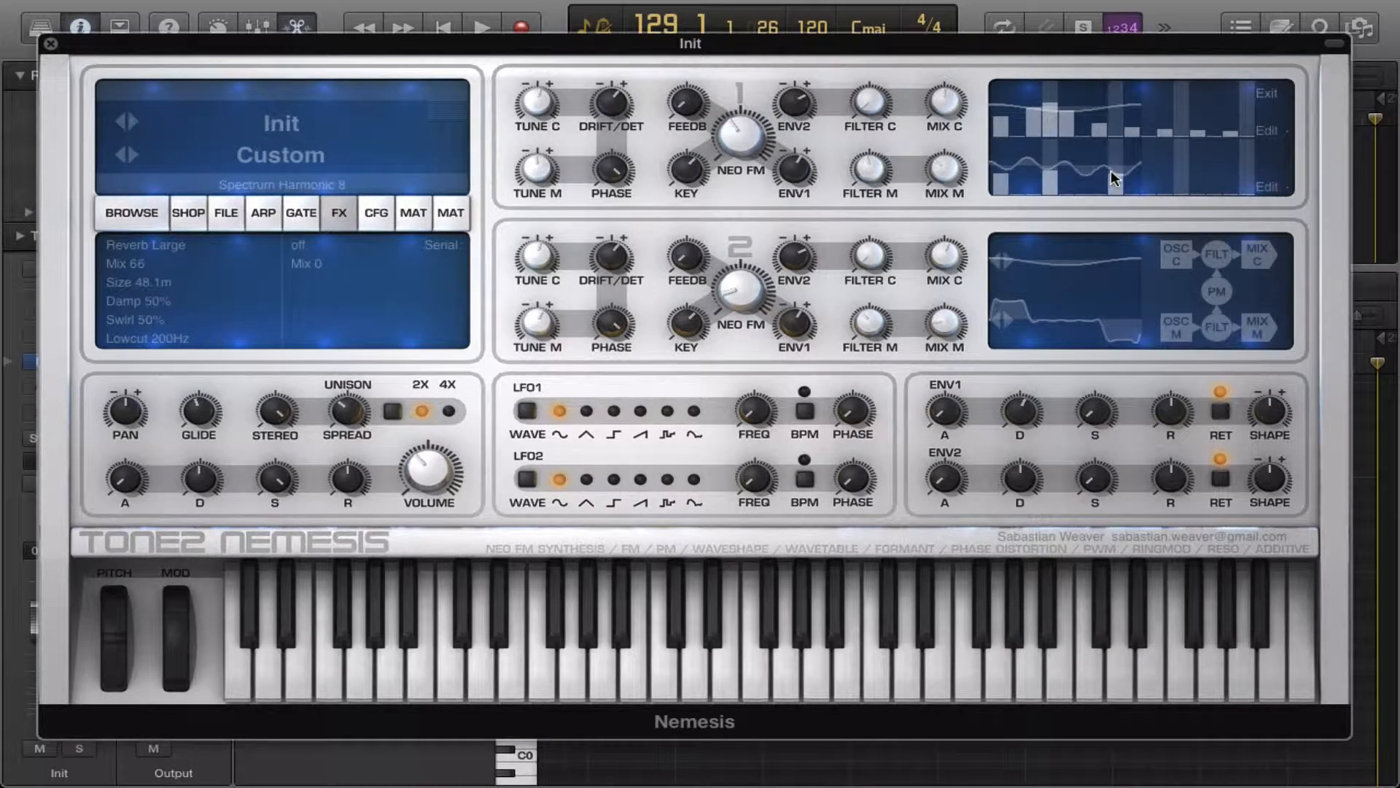
left_click_drag(1110, 169, 1109, 127)
left_click(1018, 156)
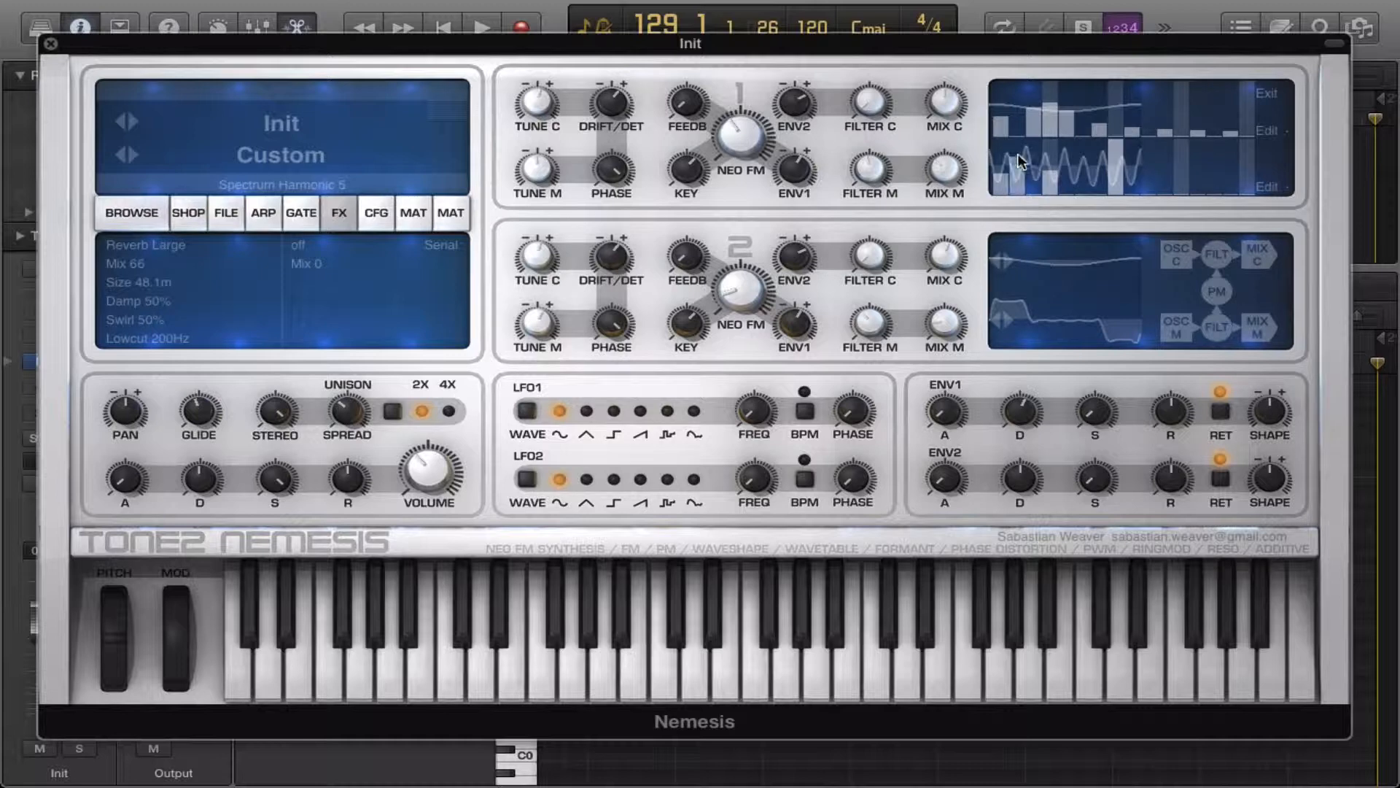
left_click(1051, 153)
left_click(1084, 152)
left_click(1149, 151)
left_click(1216, 151)
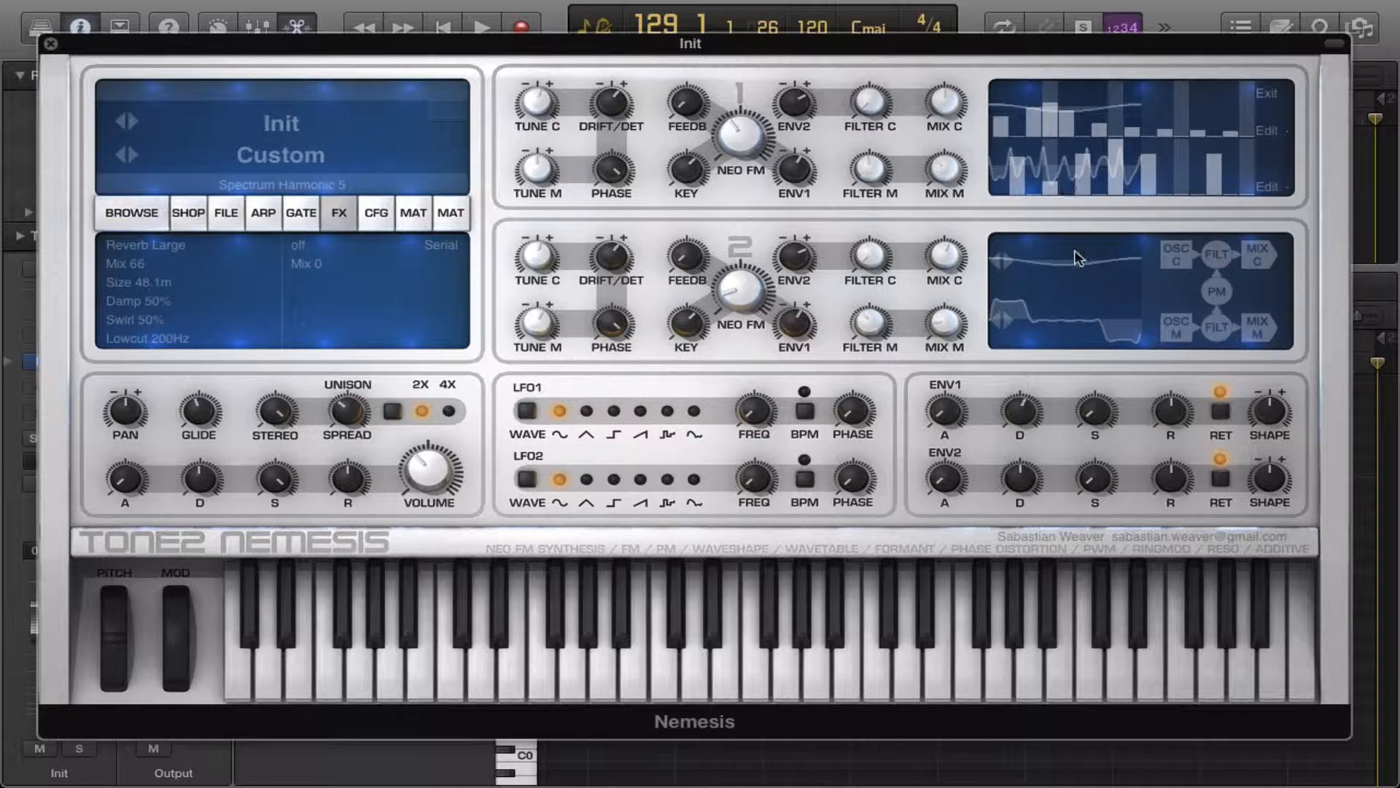
Step: Remove harmonics 6, 8, 10 and 14 from oscillator 1's modulator spectrum and reduce harmonic 4
left_click(1092, 159)
mouse_move(1092, 159)
left_mouse_down()
mouse_move(1097, 215)
mouse_move(1082, 225)
mouse_move(1118, 199)
mouse_move(1145, 213)
left_mouse_up()
left_click_drag(1209, 174, 1210, 226)
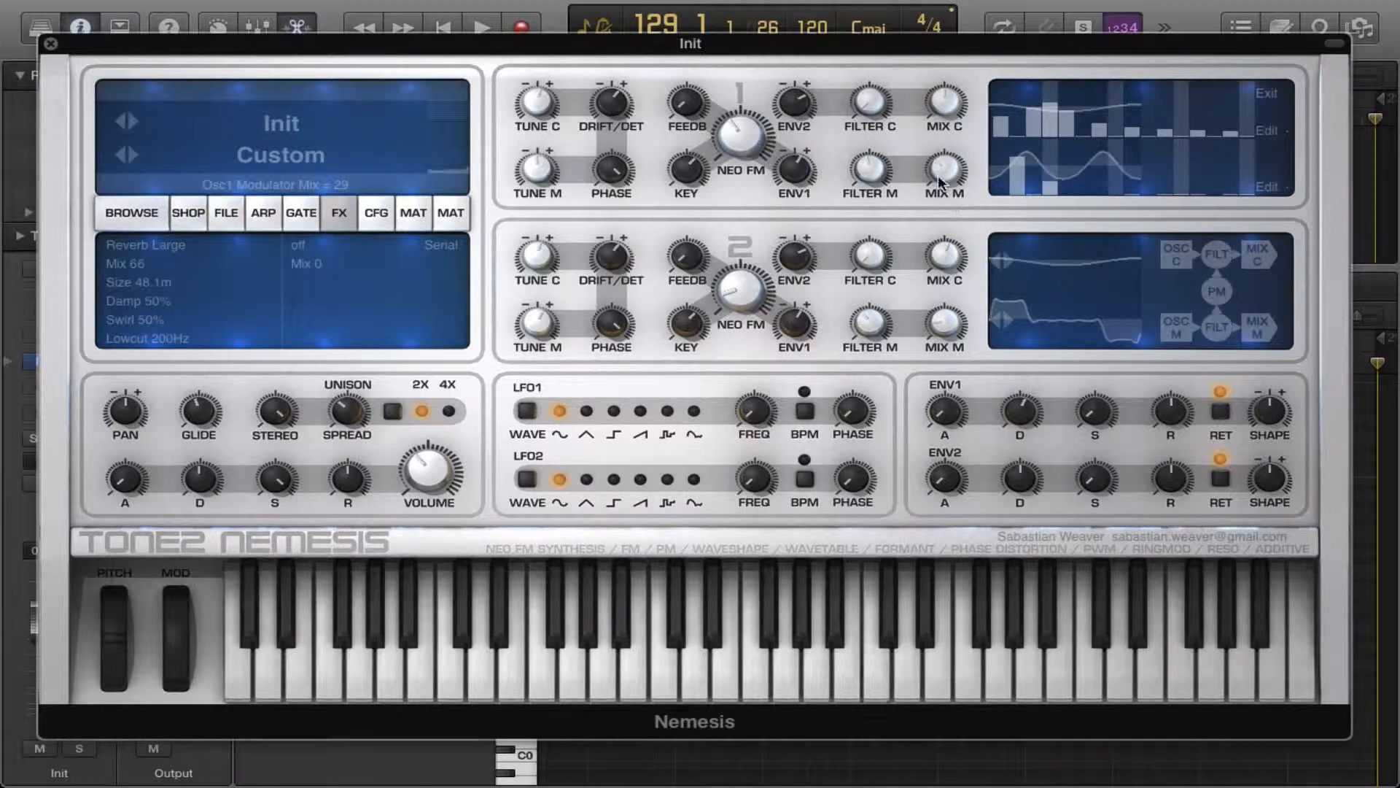
Step: Sweep oscillator 1's carrier filter upward
left_click_drag(874, 67, 872, 4)
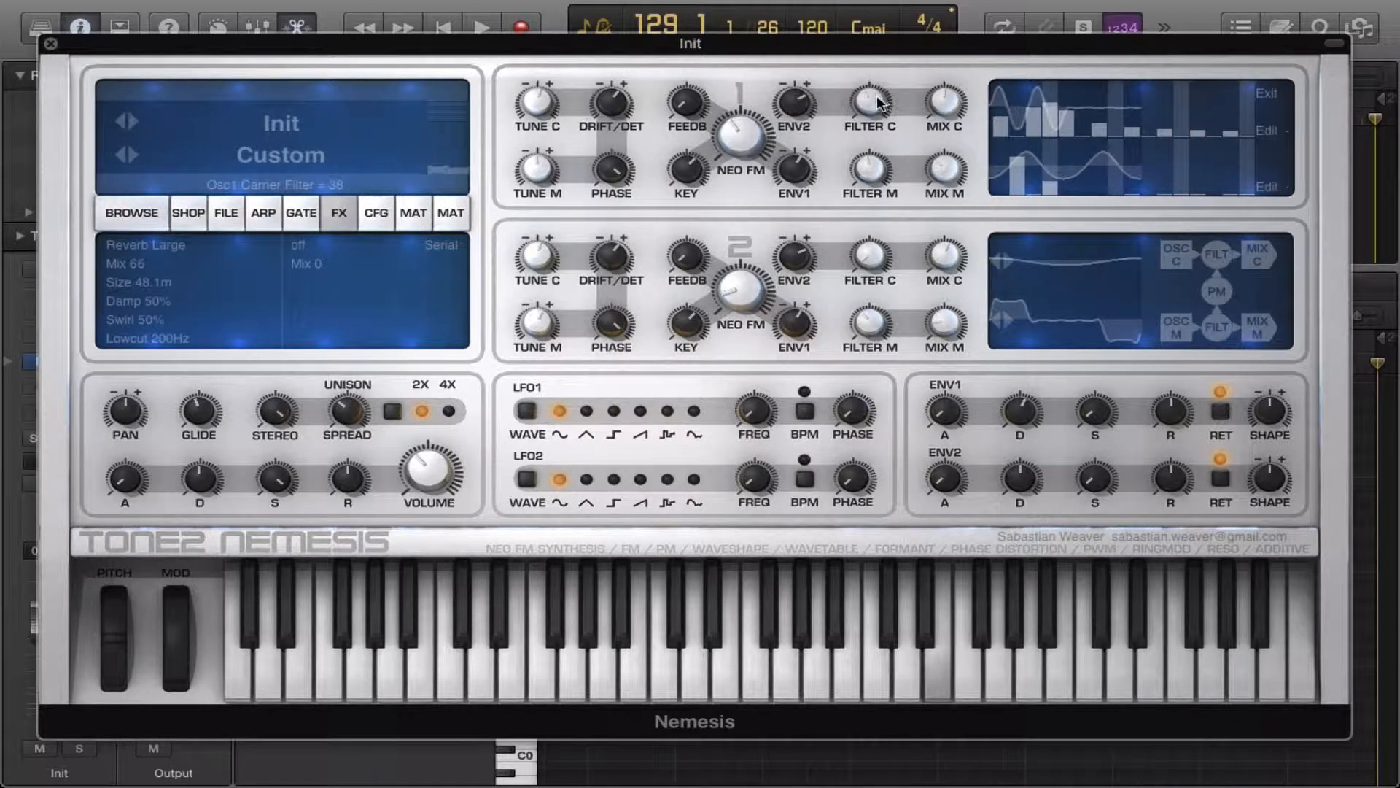
left_click_drag(878, 100, 869, 3)
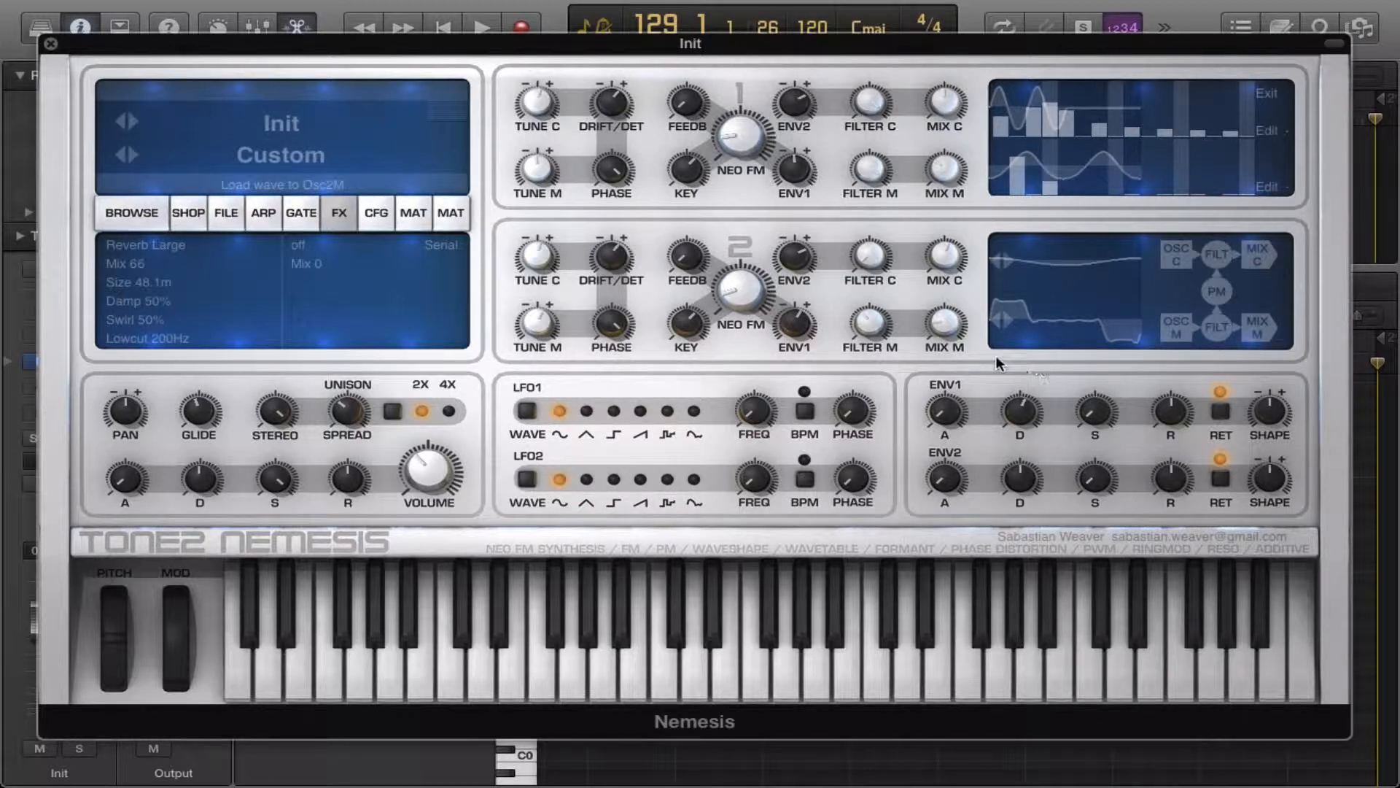
Step: Browse the list of waveforms available for oscillator 2's carrier and close it without choosing one
left_click(1065, 266)
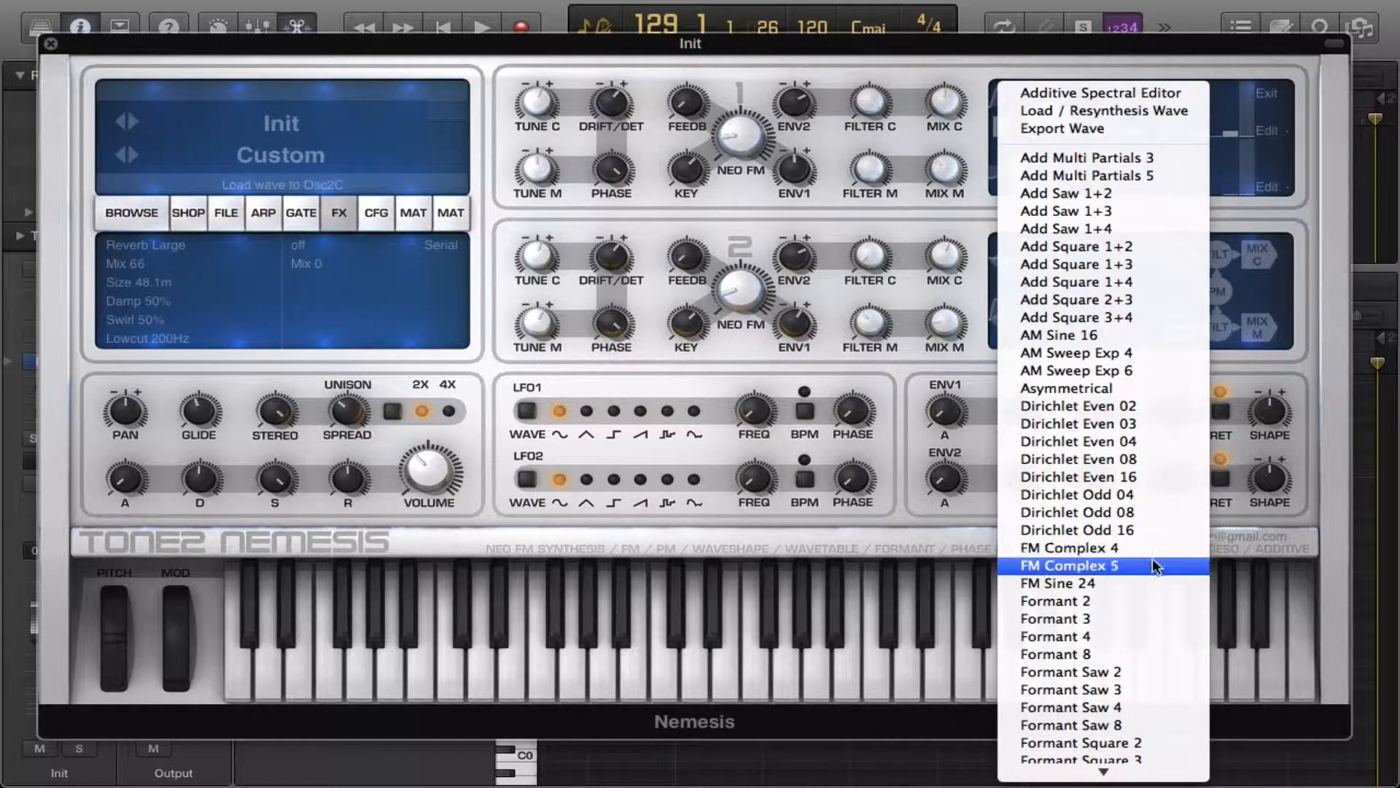
scroll(1152, 558, "down", 5)
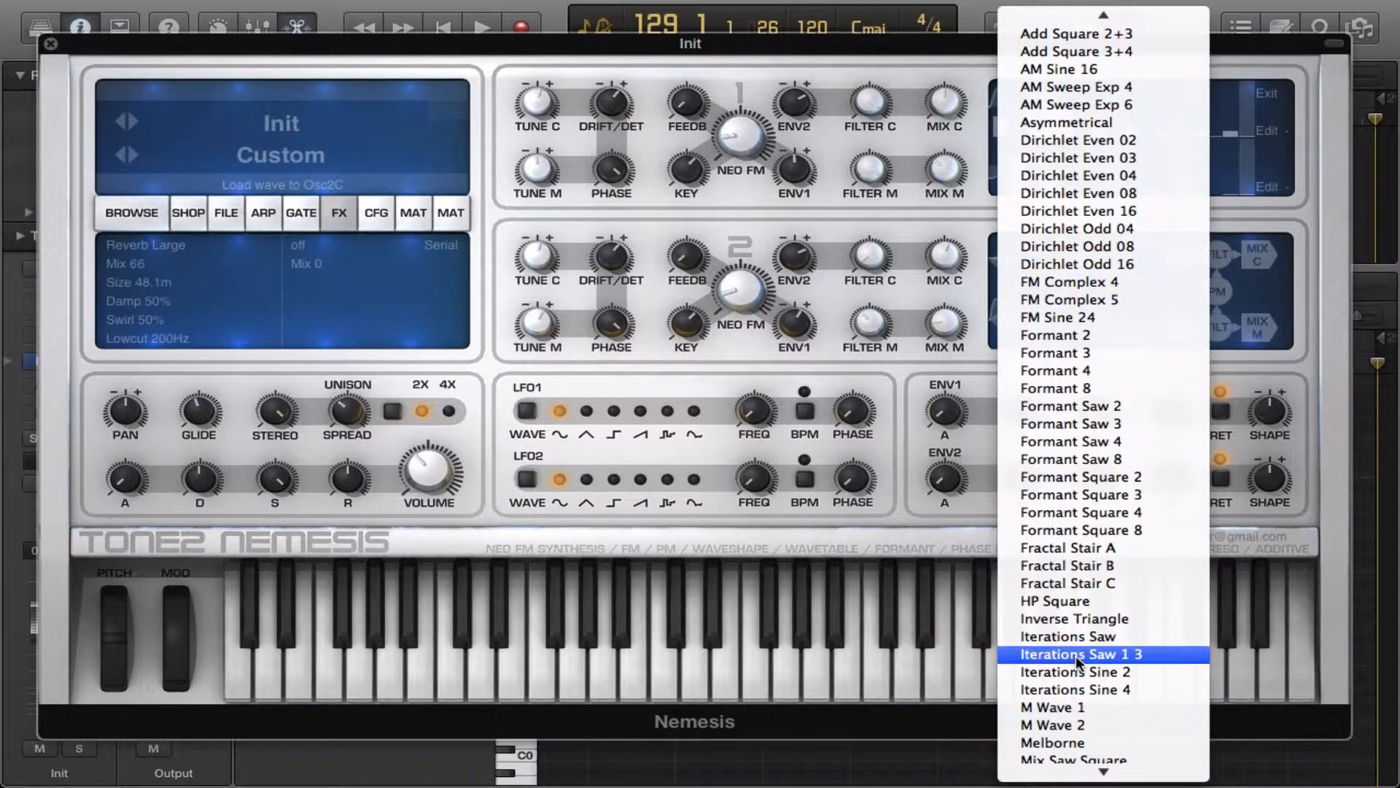
scroll(1075, 655, "down", 6)
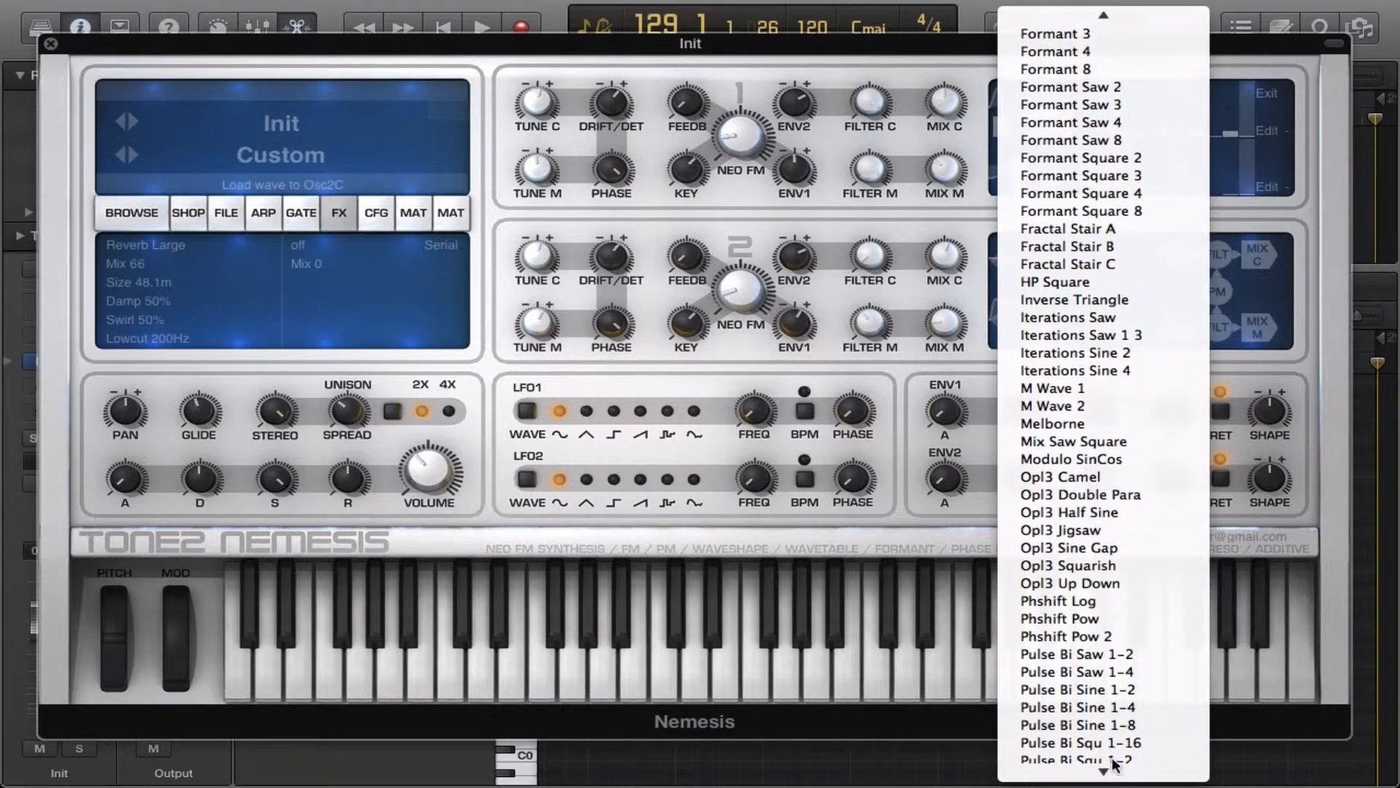
scroll(1105, 492, "down", 5)
scroll(1083, 471, "up", 12)
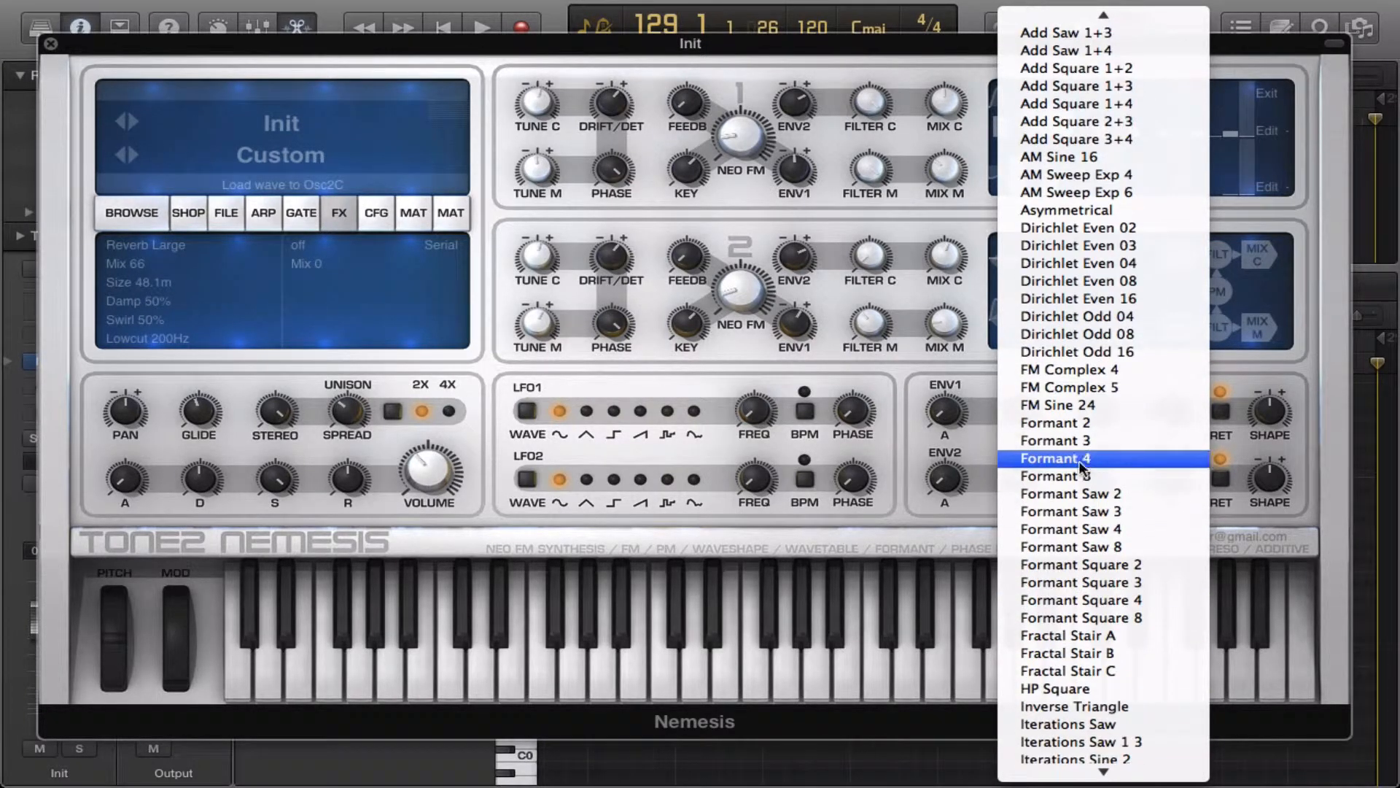
scroll(1082, 470, "down", 8)
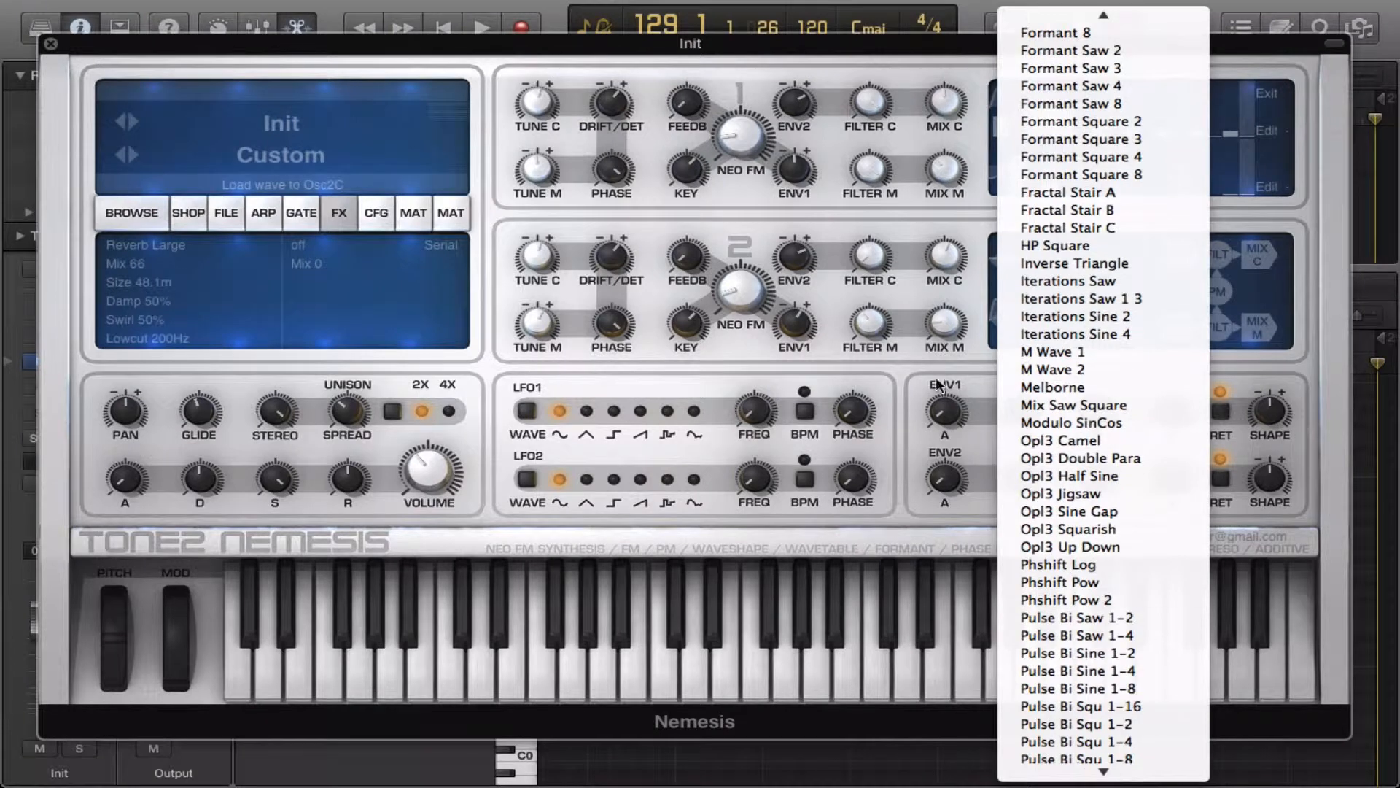
left_click(935, 376)
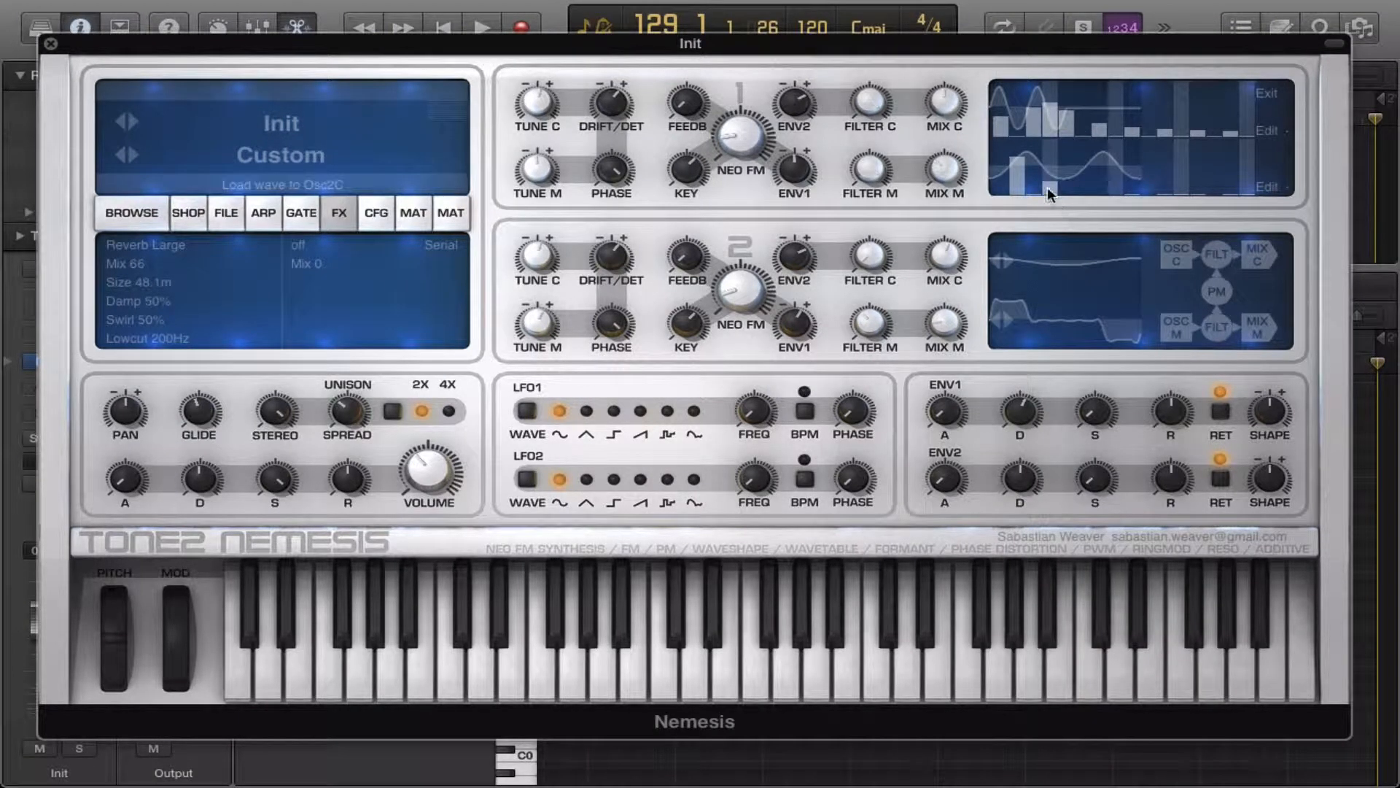
Step: Raise carrier harmonic 7 of oscillator 1 and sweep the oscillator's phase down and back up
left_click(1091, 99)
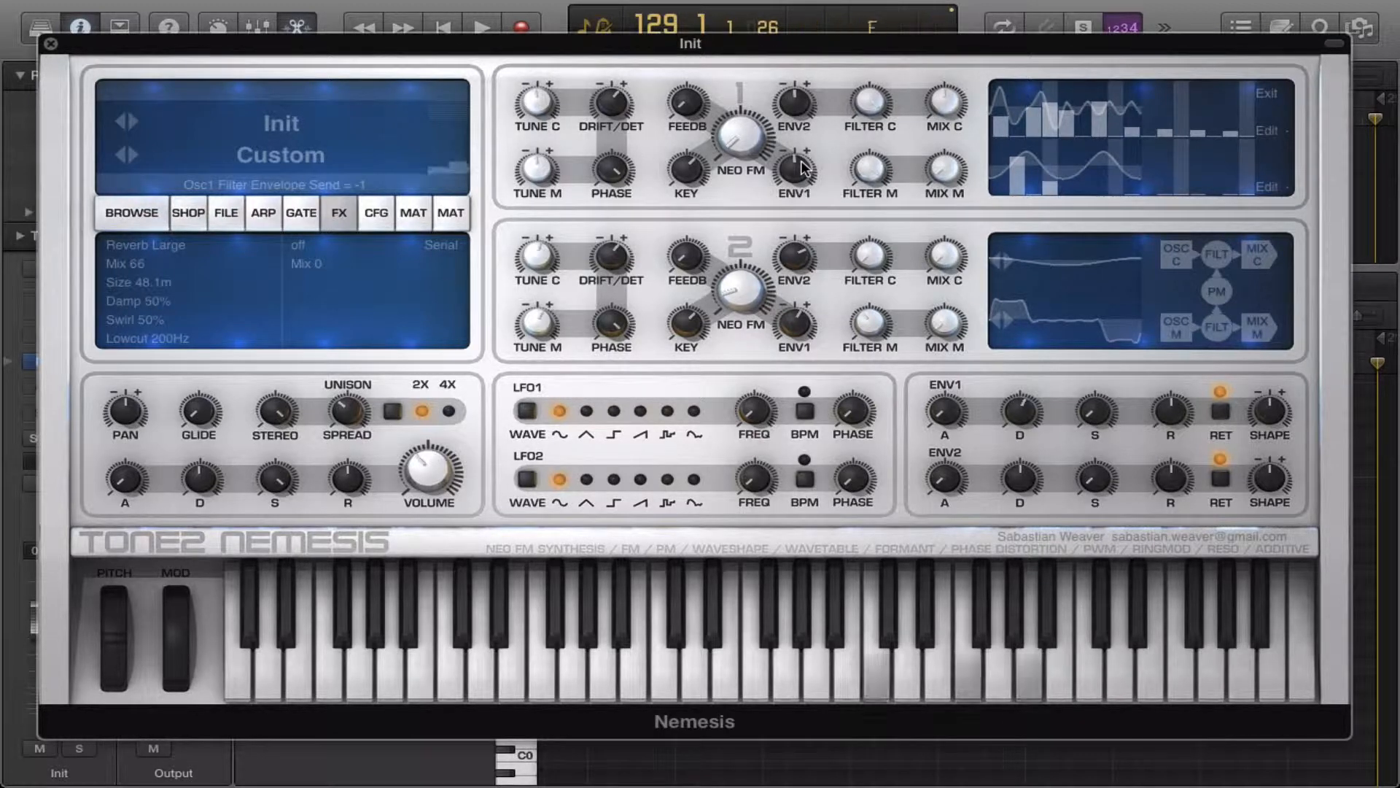
left_click_drag(612, 163, 647, 280)
left_click_drag(618, 167, 575, 4)
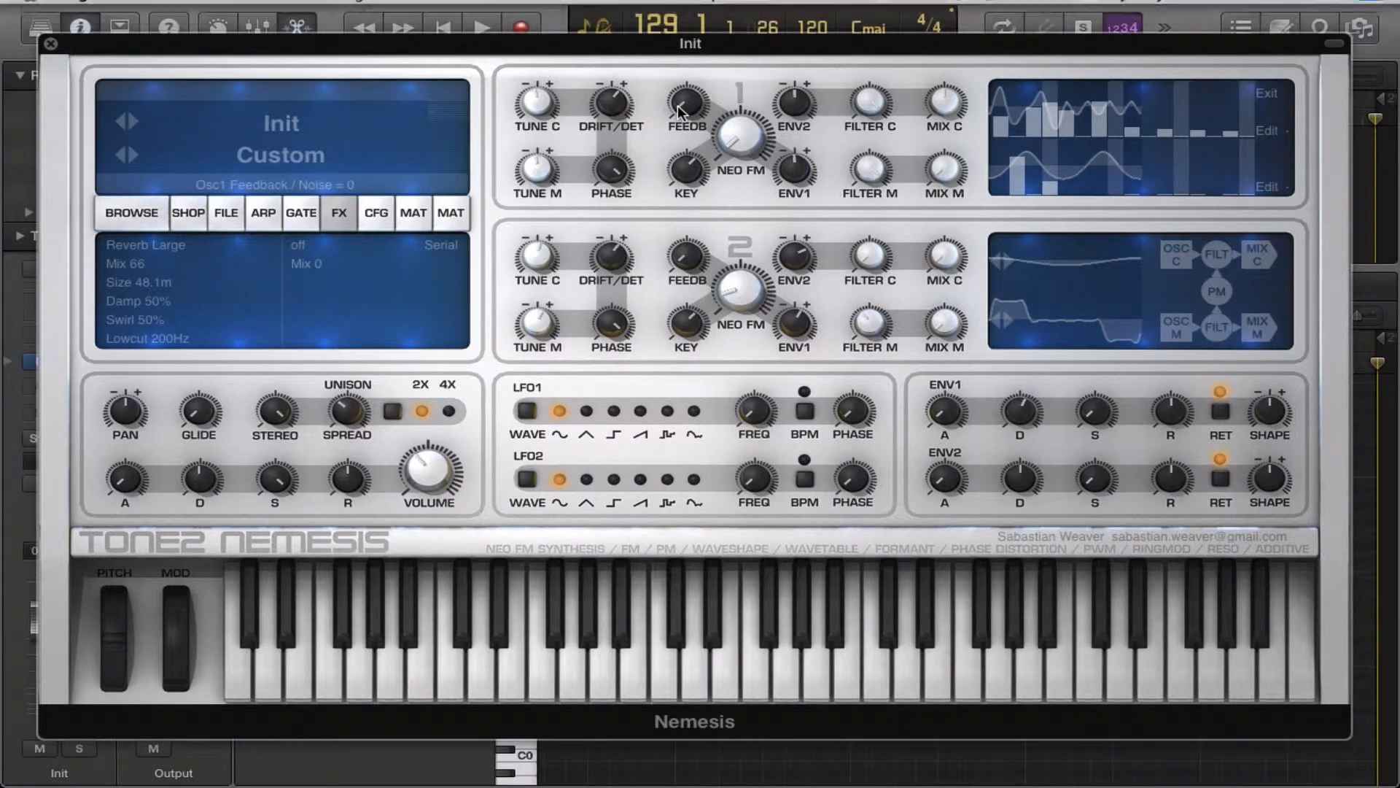
Step: Test oscillator 1's feedback at amounts such as 54 and 46, and turn it back down
left_click_drag(689, 102, 690, 13)
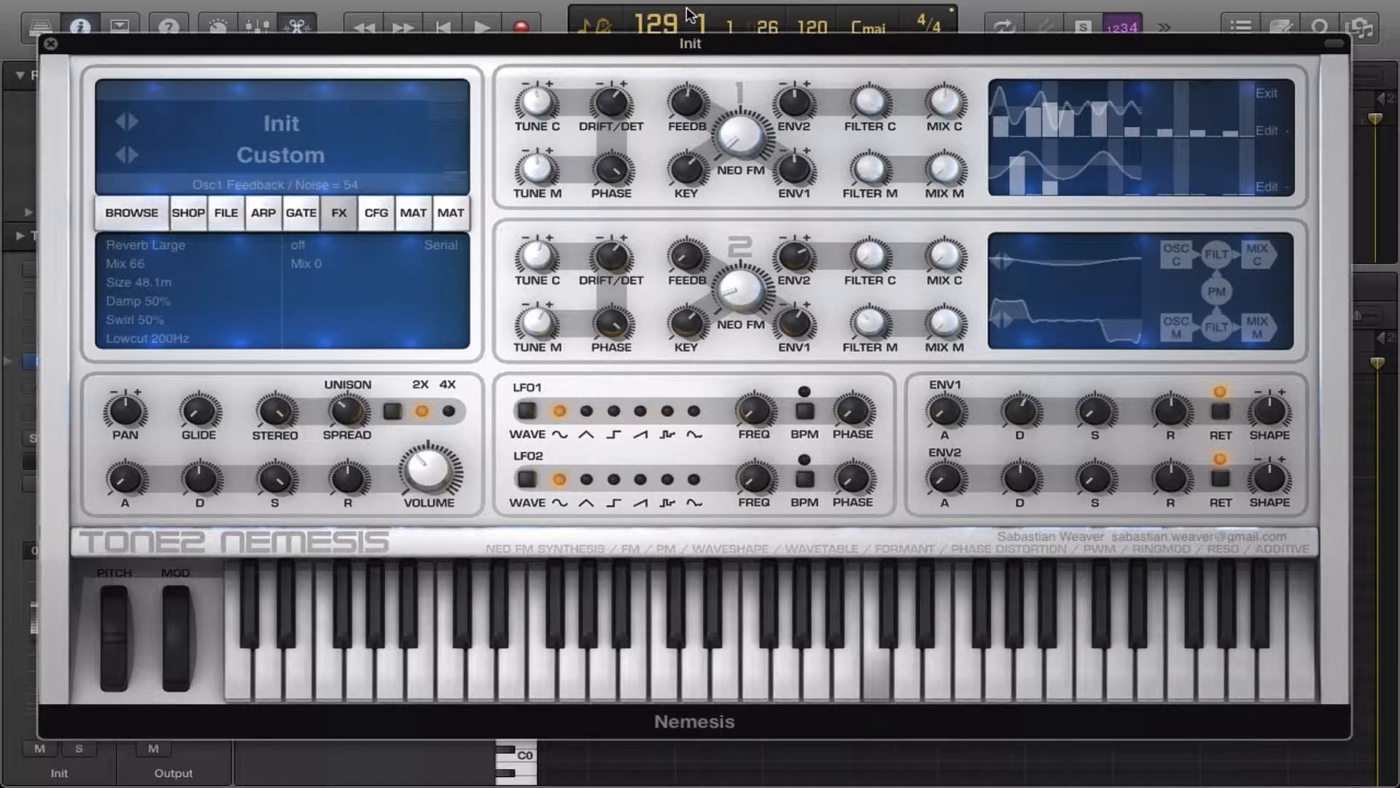
left_click_drag(720, 97, 748, 204)
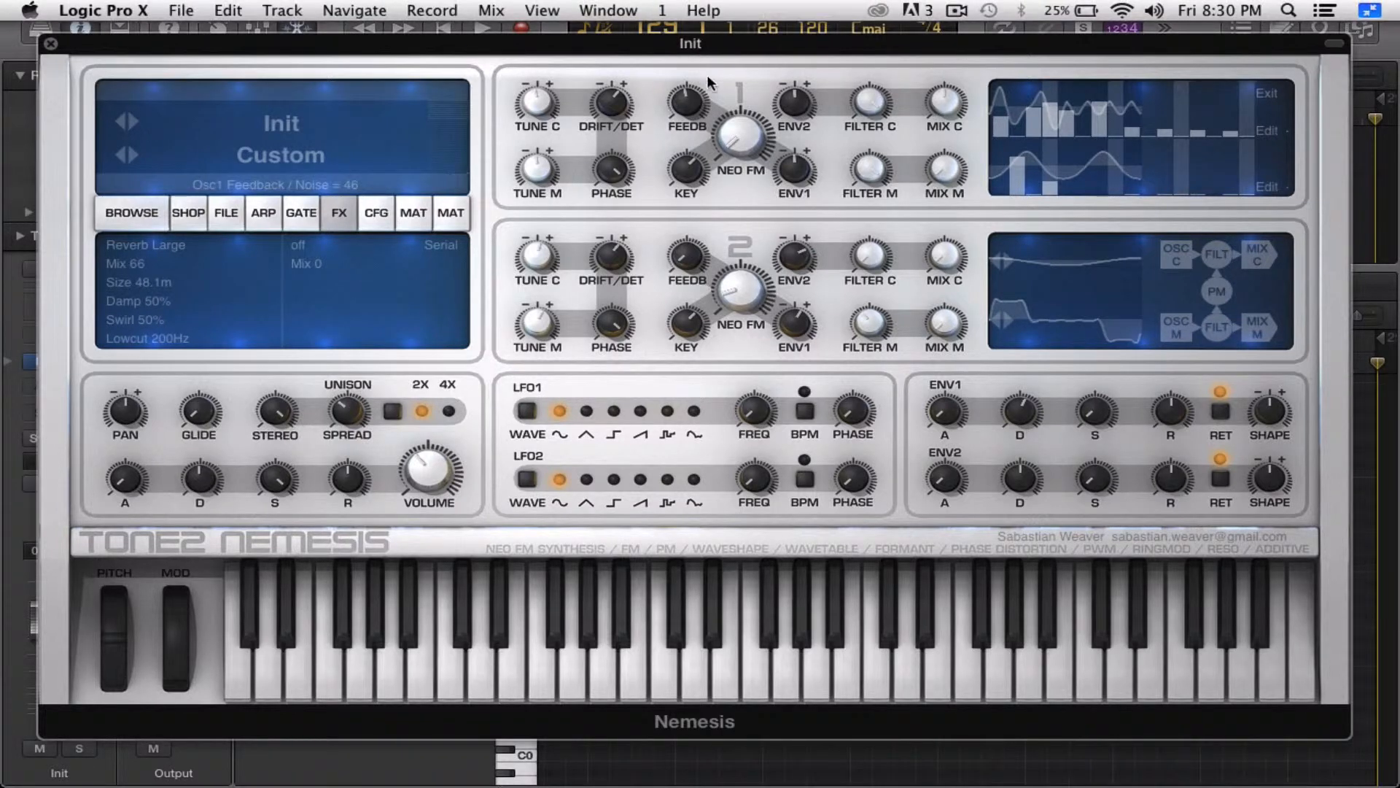
left_click_drag(690, 95, 683, 3)
left_click_drag(692, 104, 678, 363)
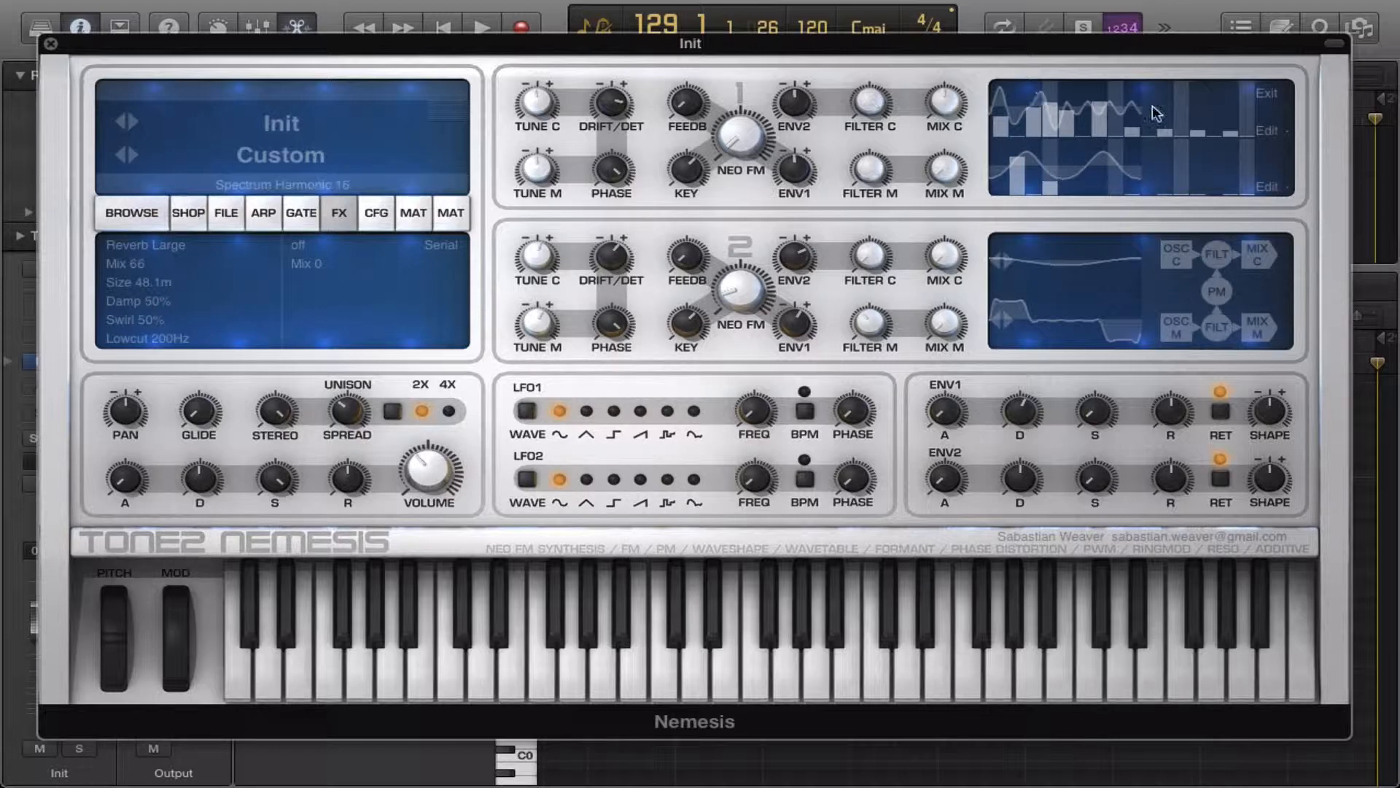
Step: In oscillator 1, lower carrier harmonics 1 and 3, raise carrier harmonic 2 and modulator harmonic 6, and try the FM amount
left_click(1003, 132)
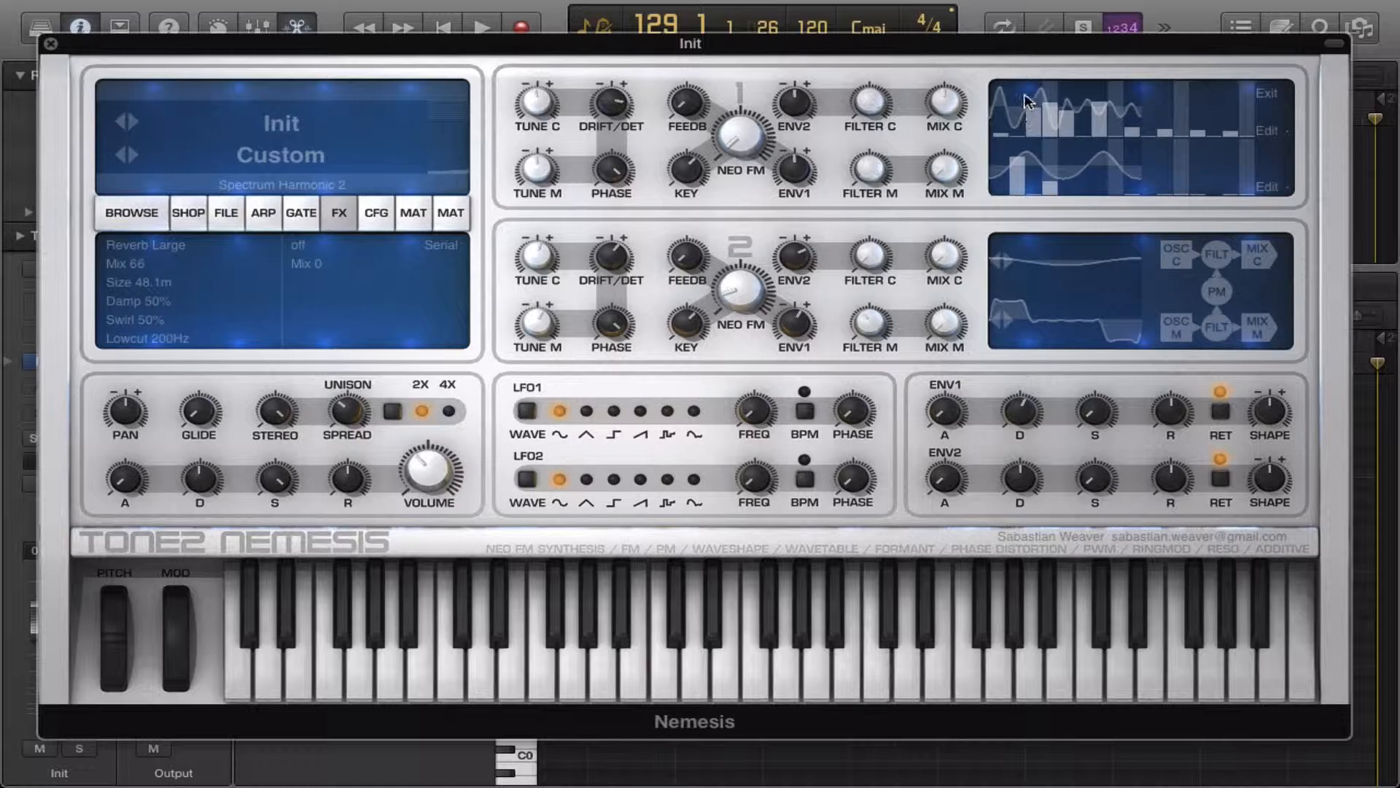
left_click_drag(1025, 101, 1066, 120)
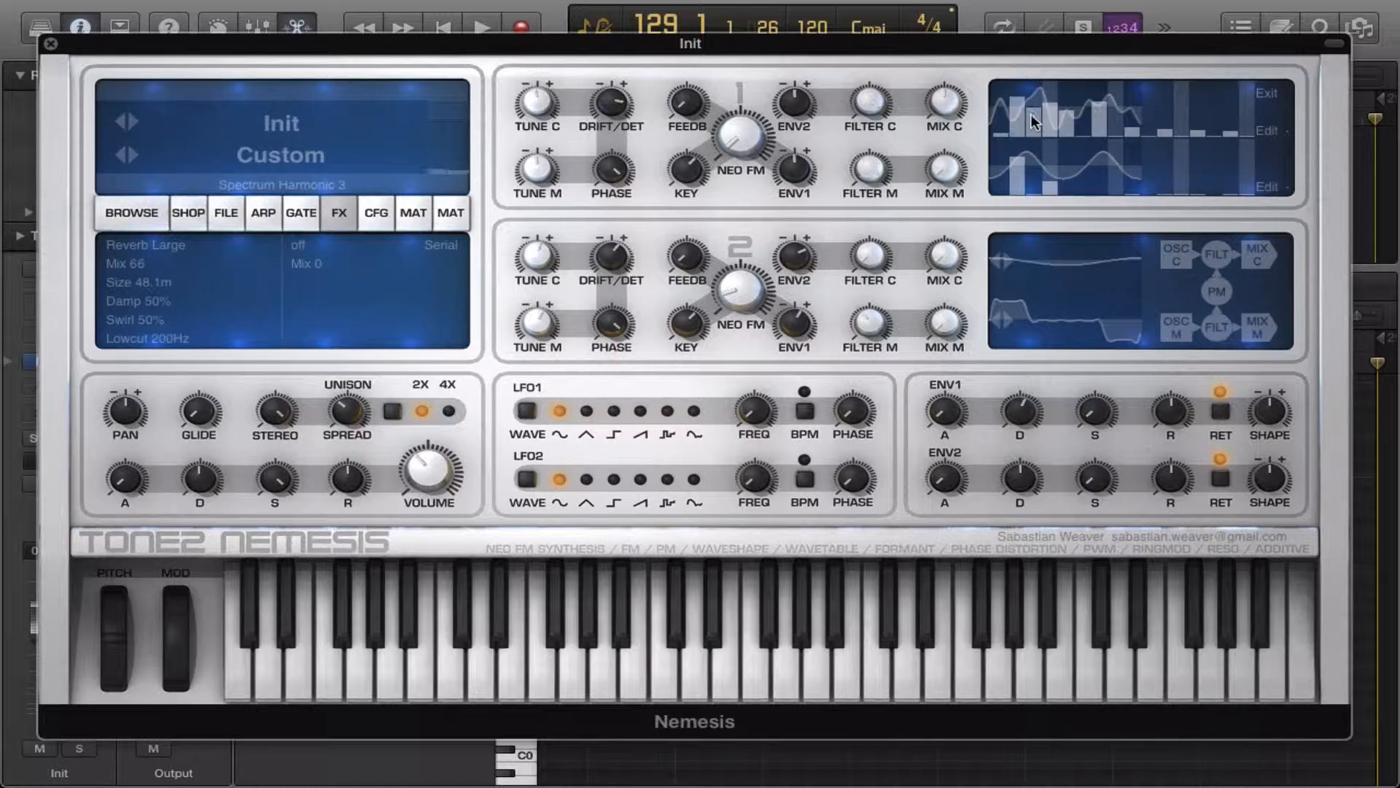
left_click(1032, 114)
left_click(1084, 164)
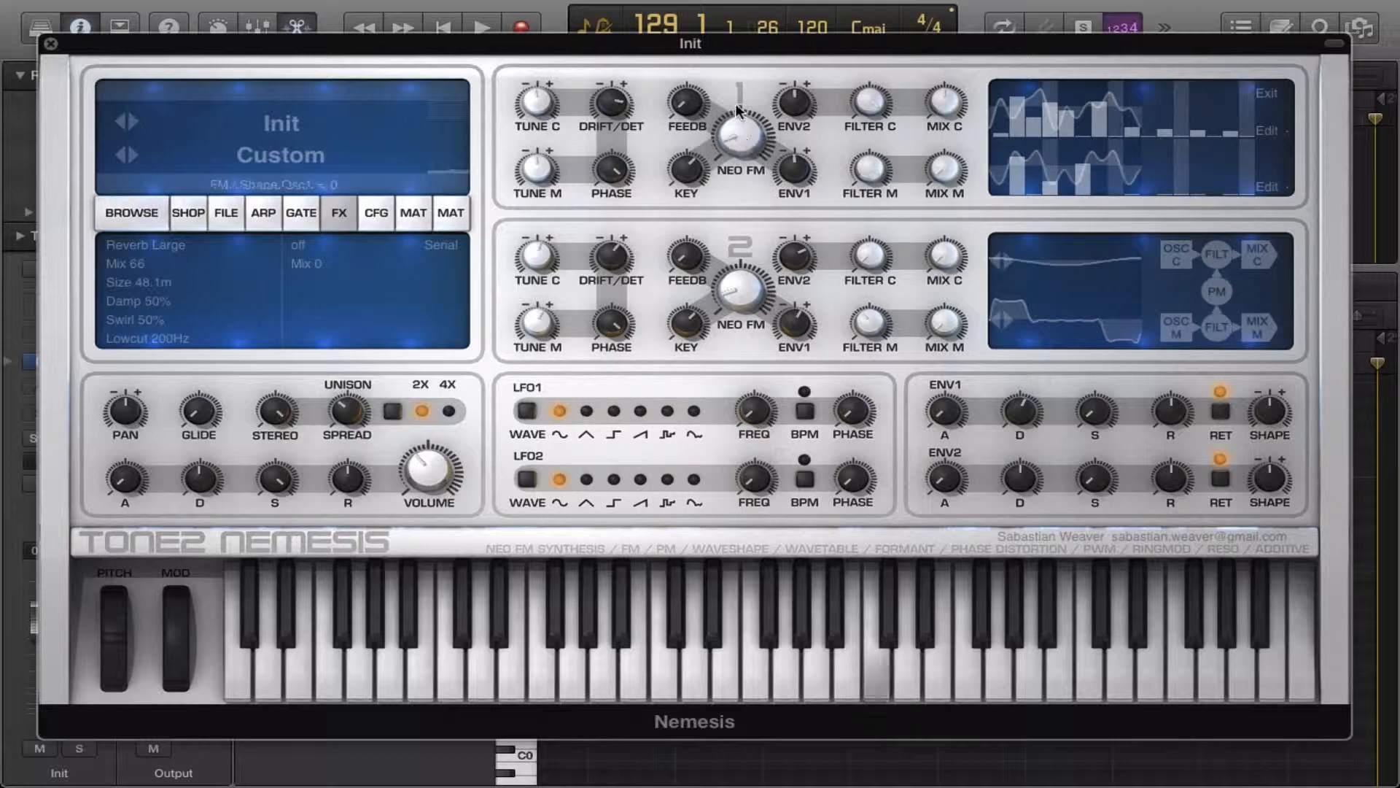
left_click_drag(728, 71, 728, 81)
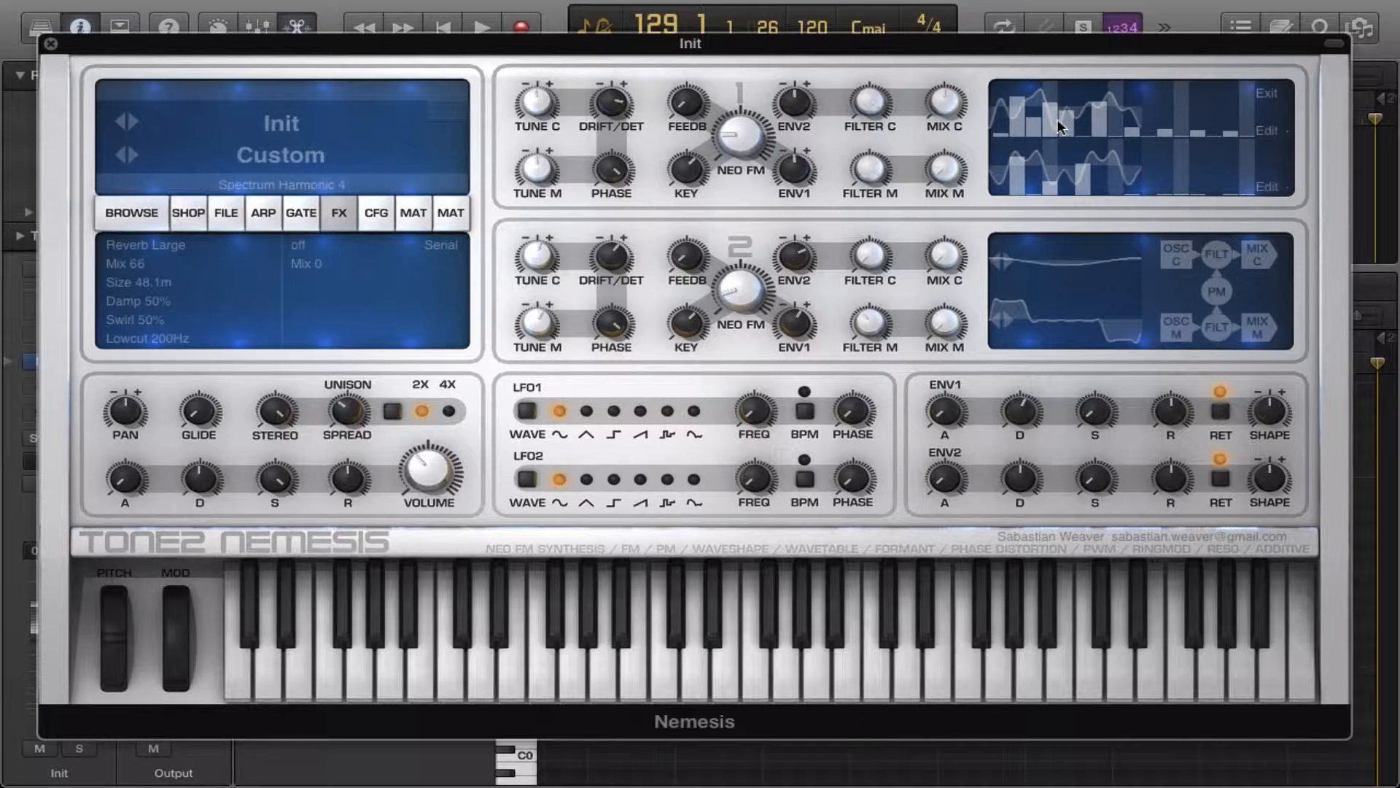
Step: Lower oscillator 1's carrier harmonics 4 and 7, raise carrier harmonic 2, and reduce modulator harmonic 6
mouse_move(1056, 120)
left_mouse_down()
mouse_move(1038, 141)
mouse_move(1102, 122)
left_mouse_up()
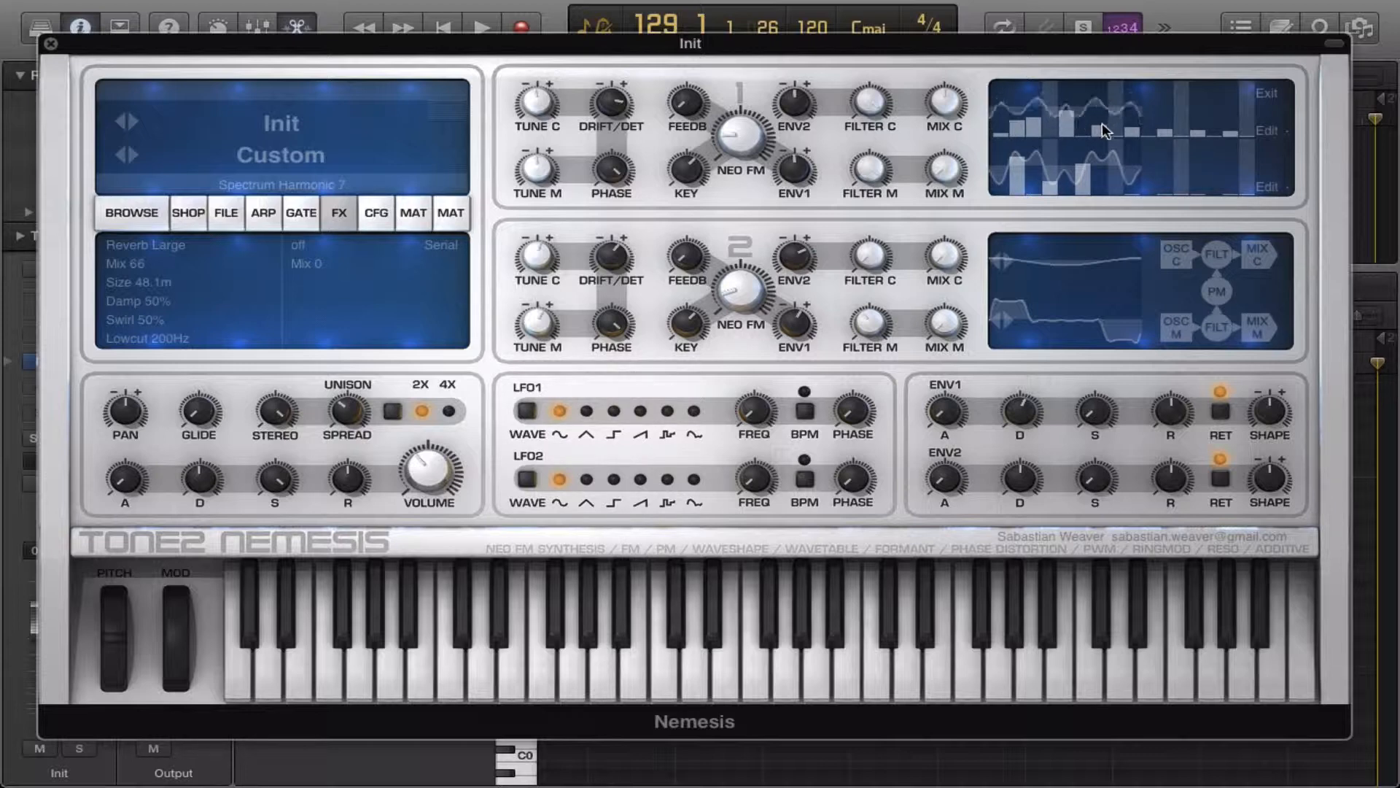
left_click(1012, 104)
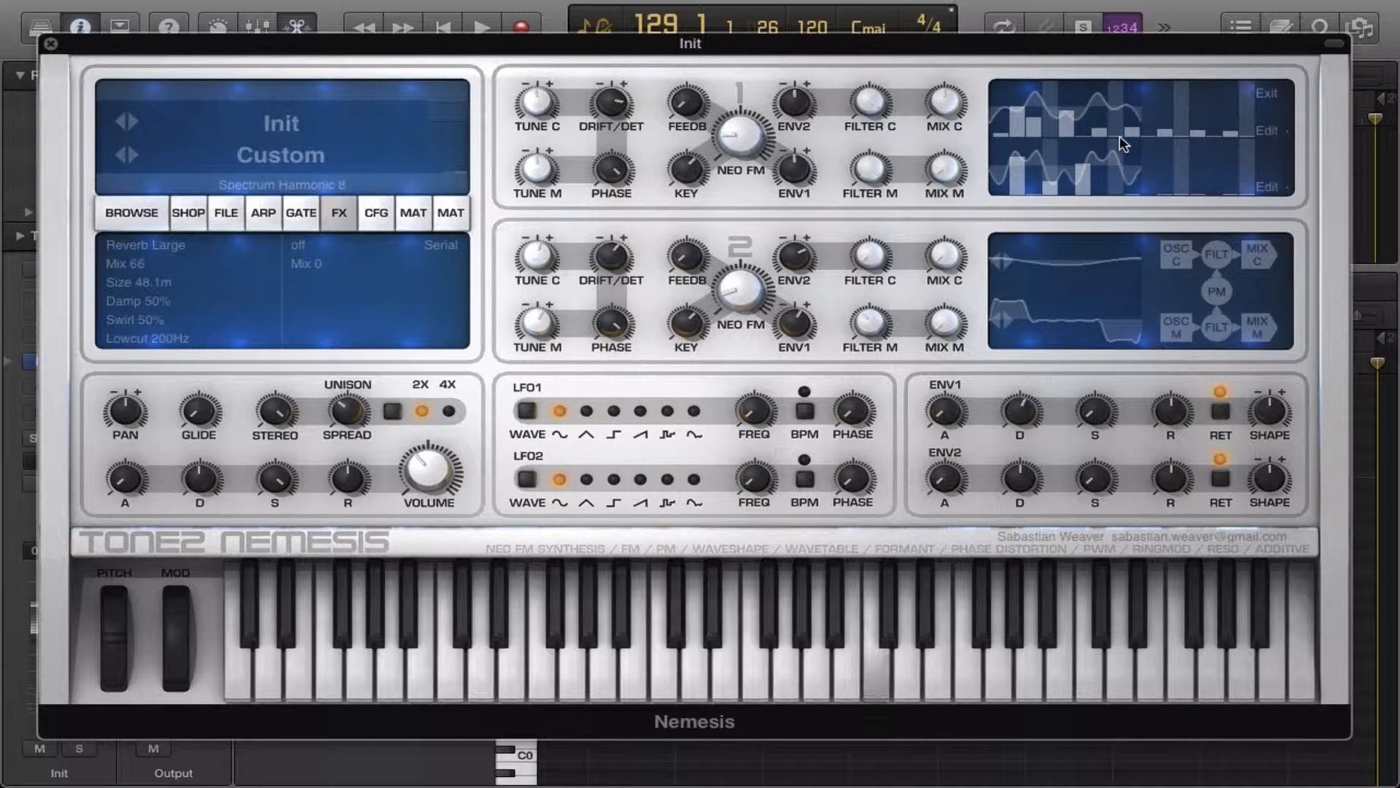
left_click_drag(1078, 166, 1084, 186)
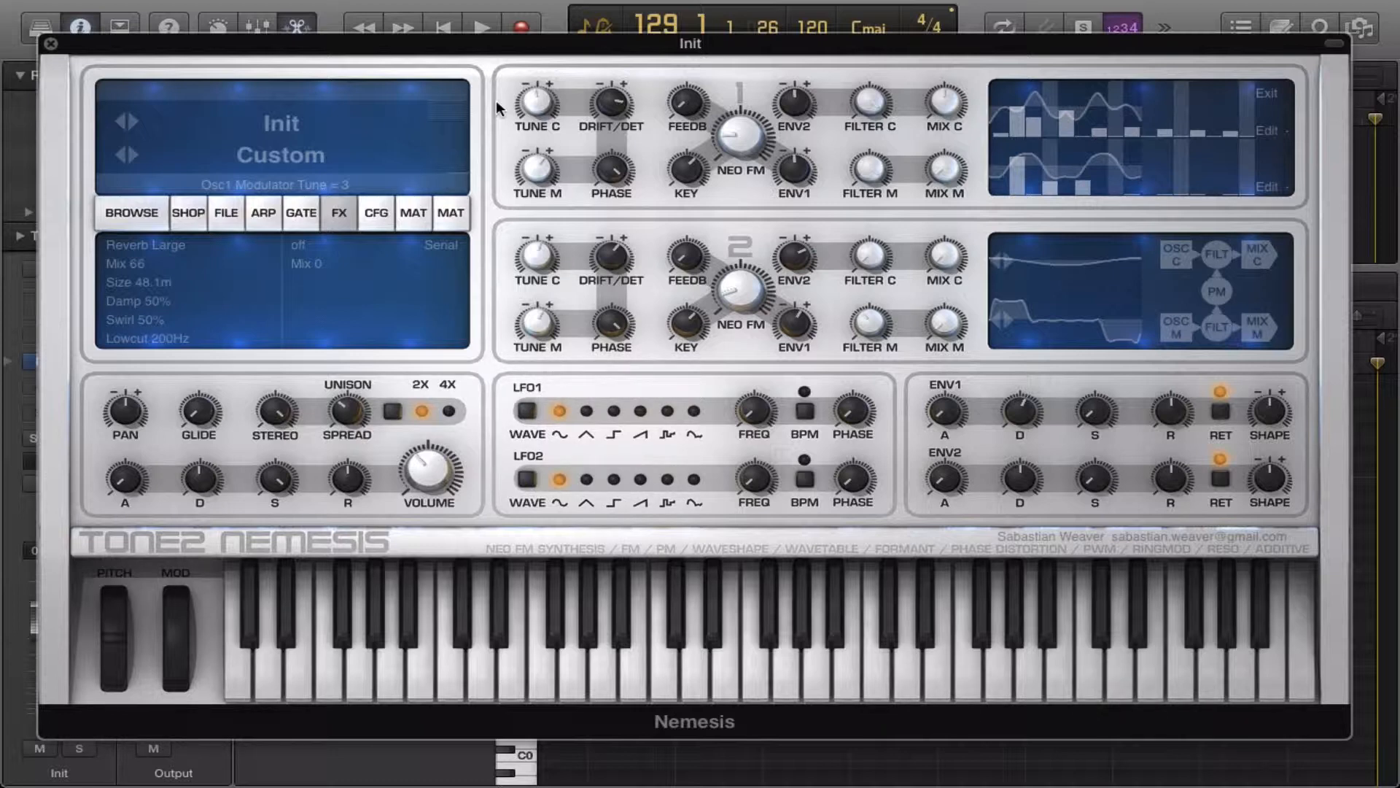
Step: Lower oscillator 1's phase within the synced range and copy oscillator 1's settings to oscillator 2
left_click_drag(615, 175, 620, 270)
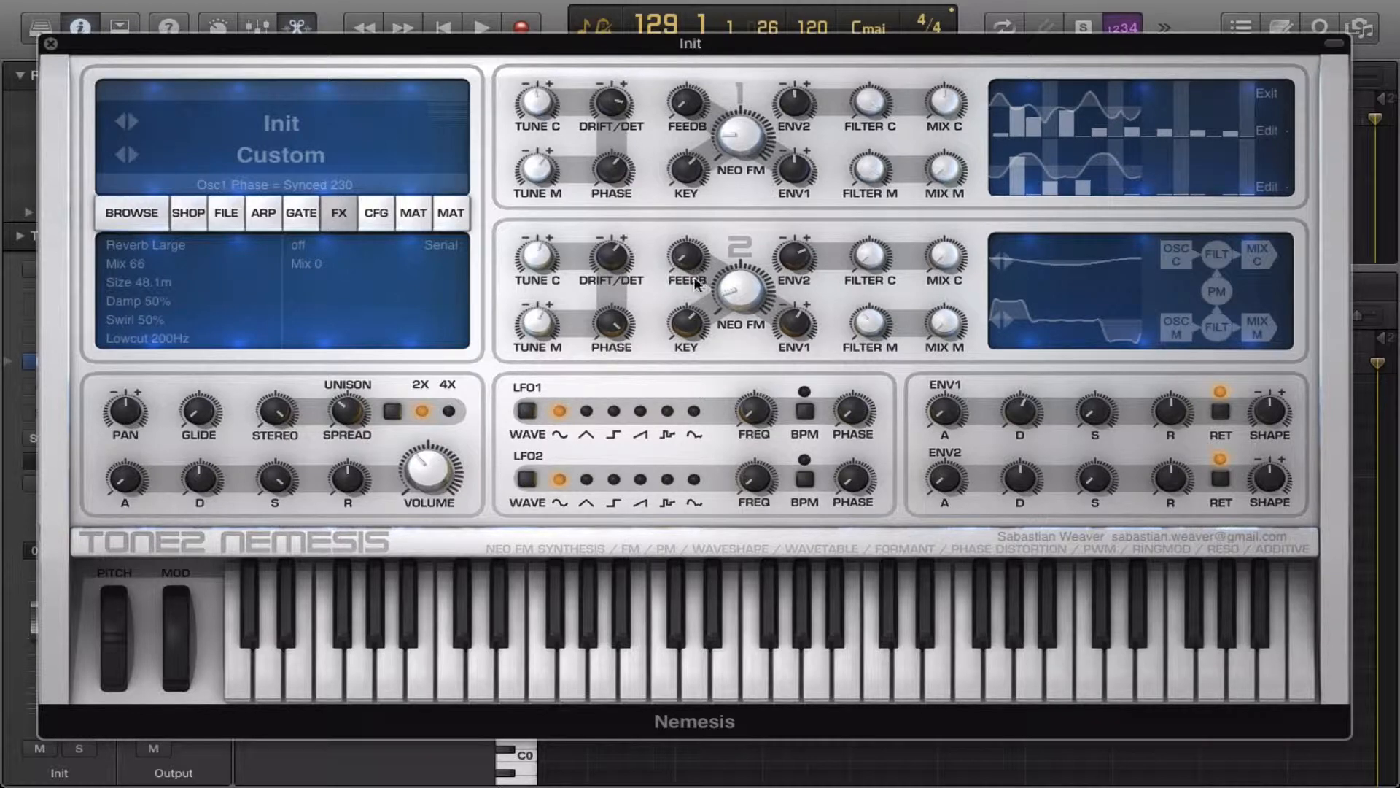
left_click_drag(625, 186, 619, 239)
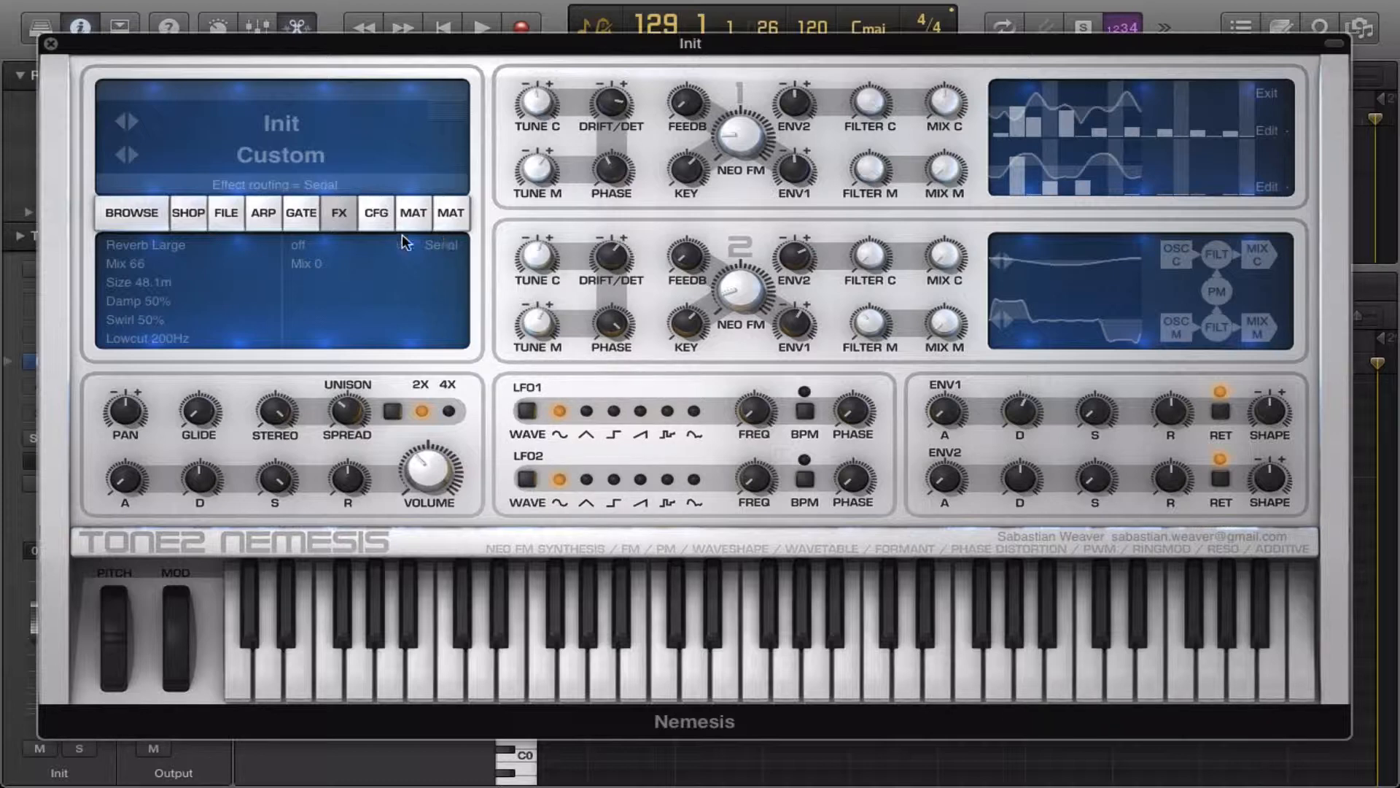
left_click(226, 217)
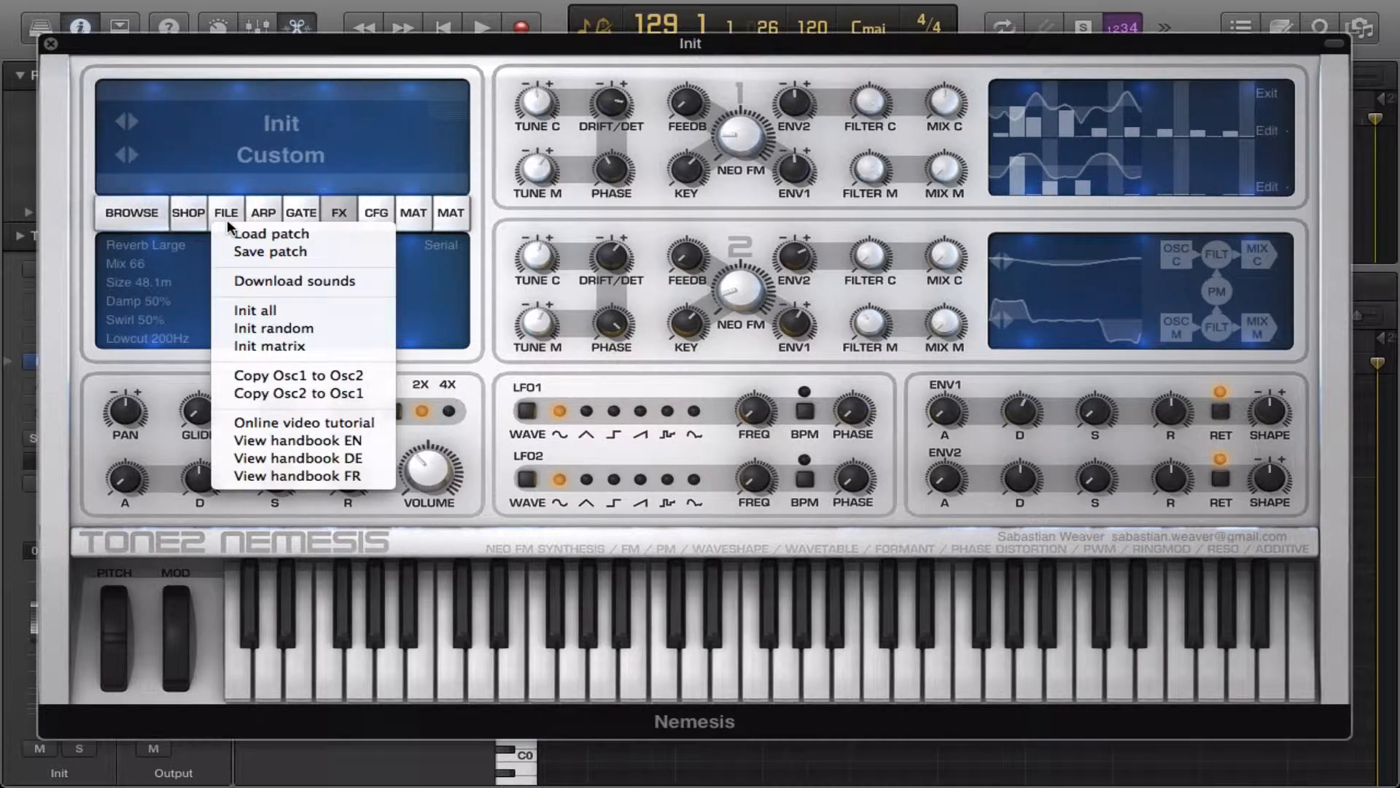
left_click(290, 375)
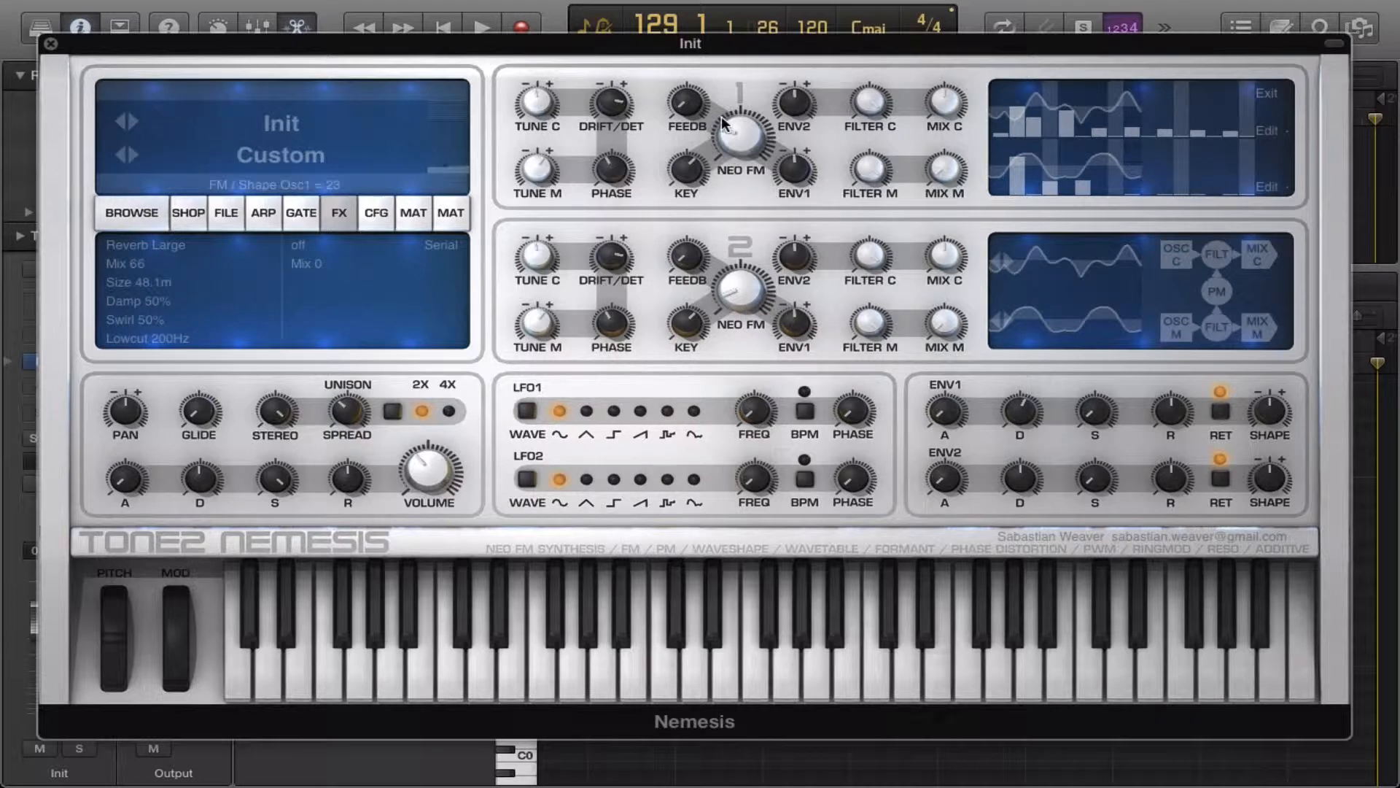
Step: Sweep oscillator 1's FM amount up to 36 and turn it back down
left_click_drag(722, 143, 743, 63)
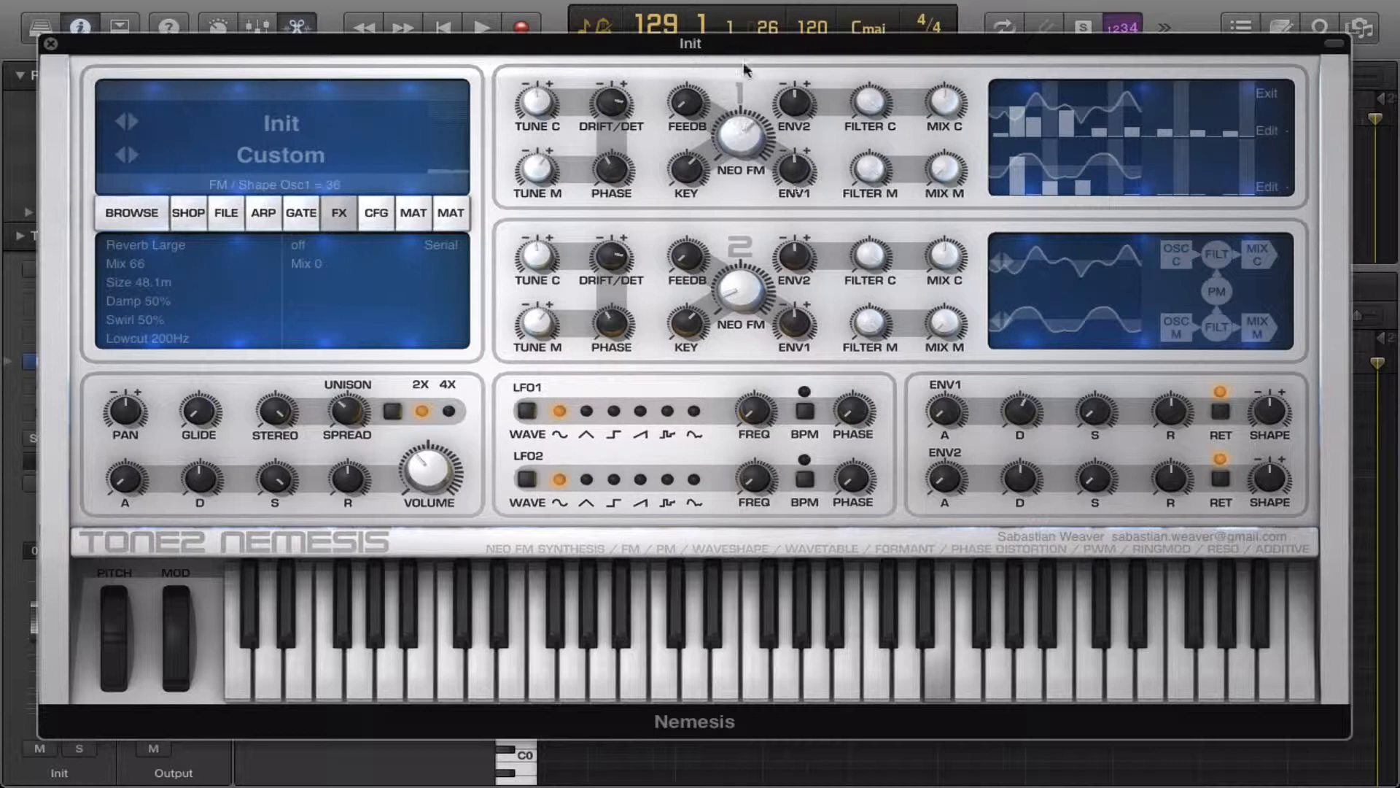
mouse_move(773, 173)
left_mouse_down()
mouse_move(786, 222)
mouse_move(764, 188)
left_mouse_up()
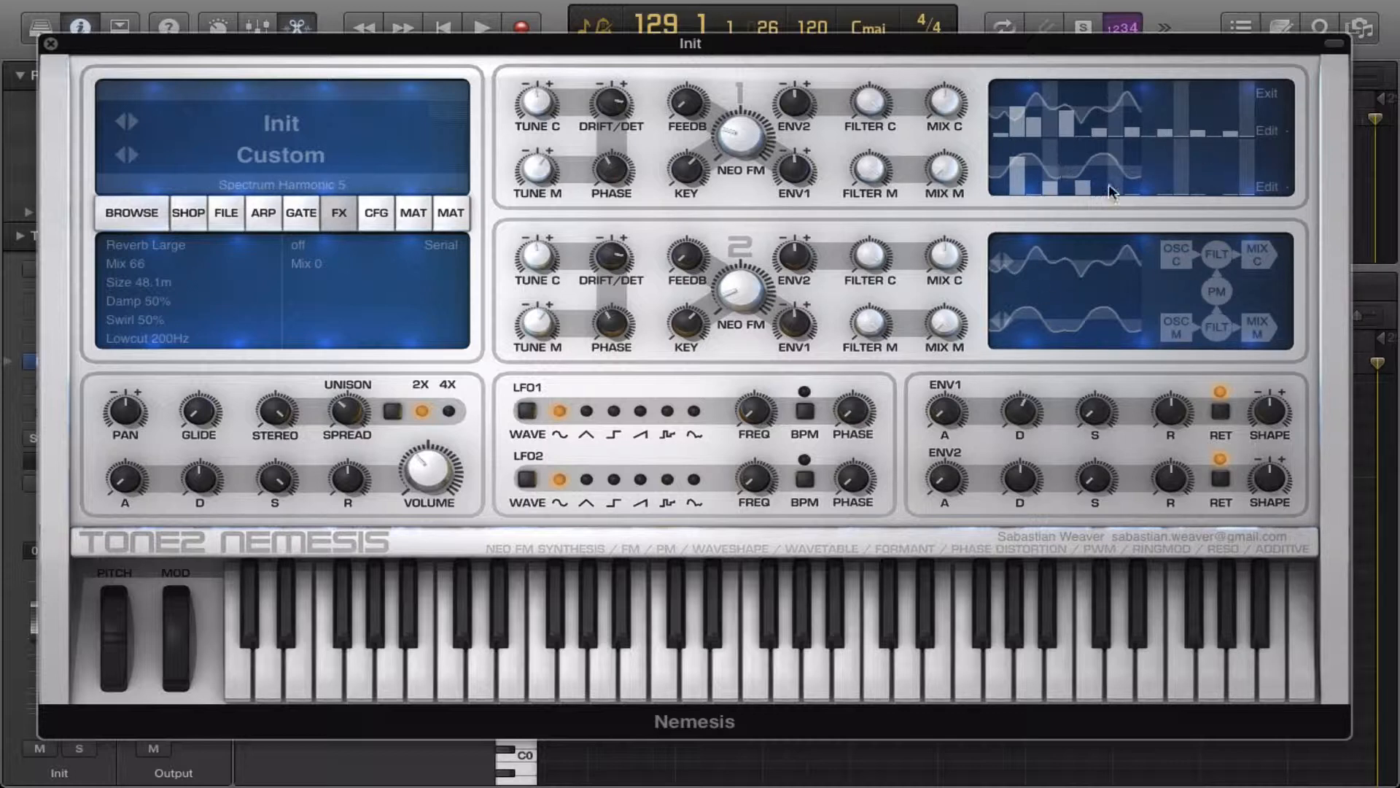
mouse_move(951, 4)
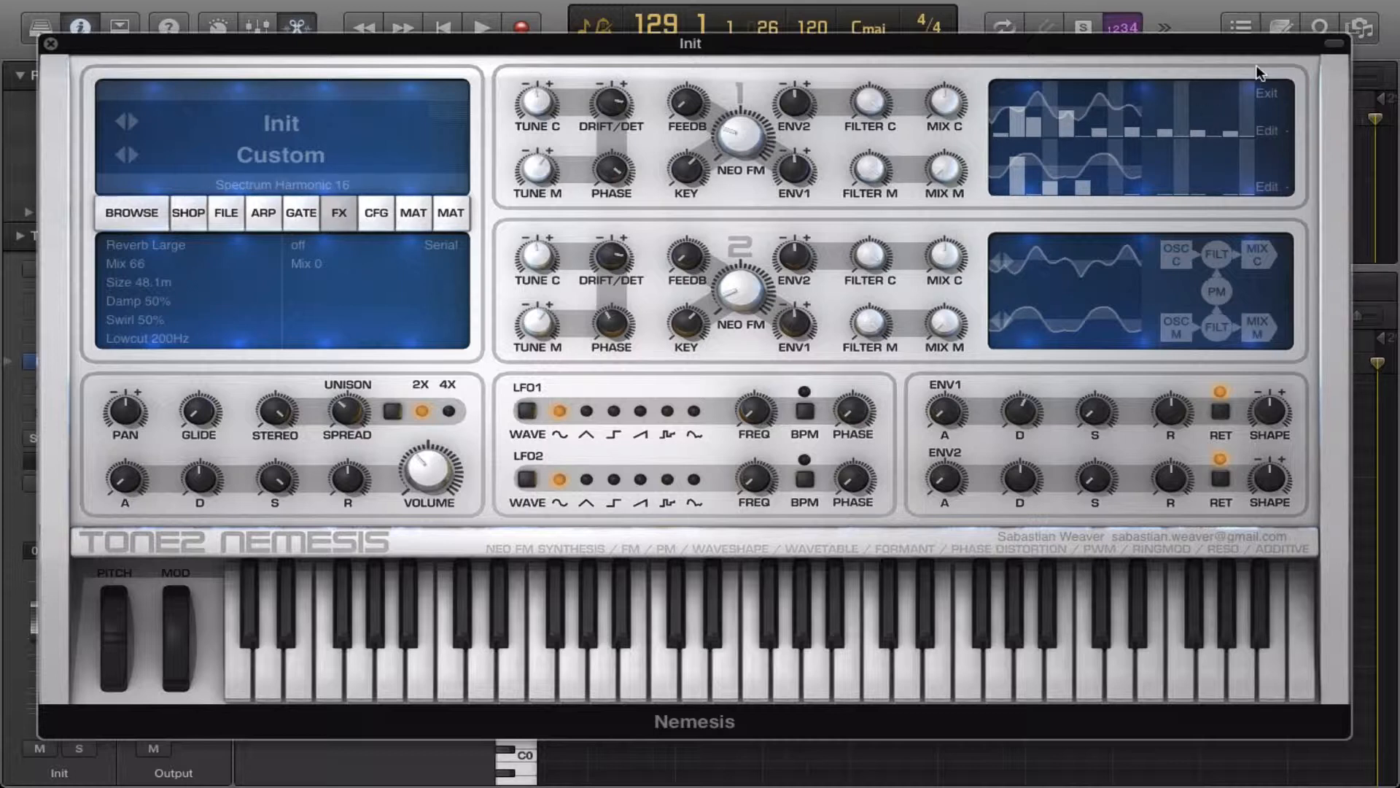
Step: Close oscillator 1's spectral editor, switch its synthesis mode to FM/PM Vintage DX and sweep its FM amount
left_click(1267, 93)
left_click(1267, 94)
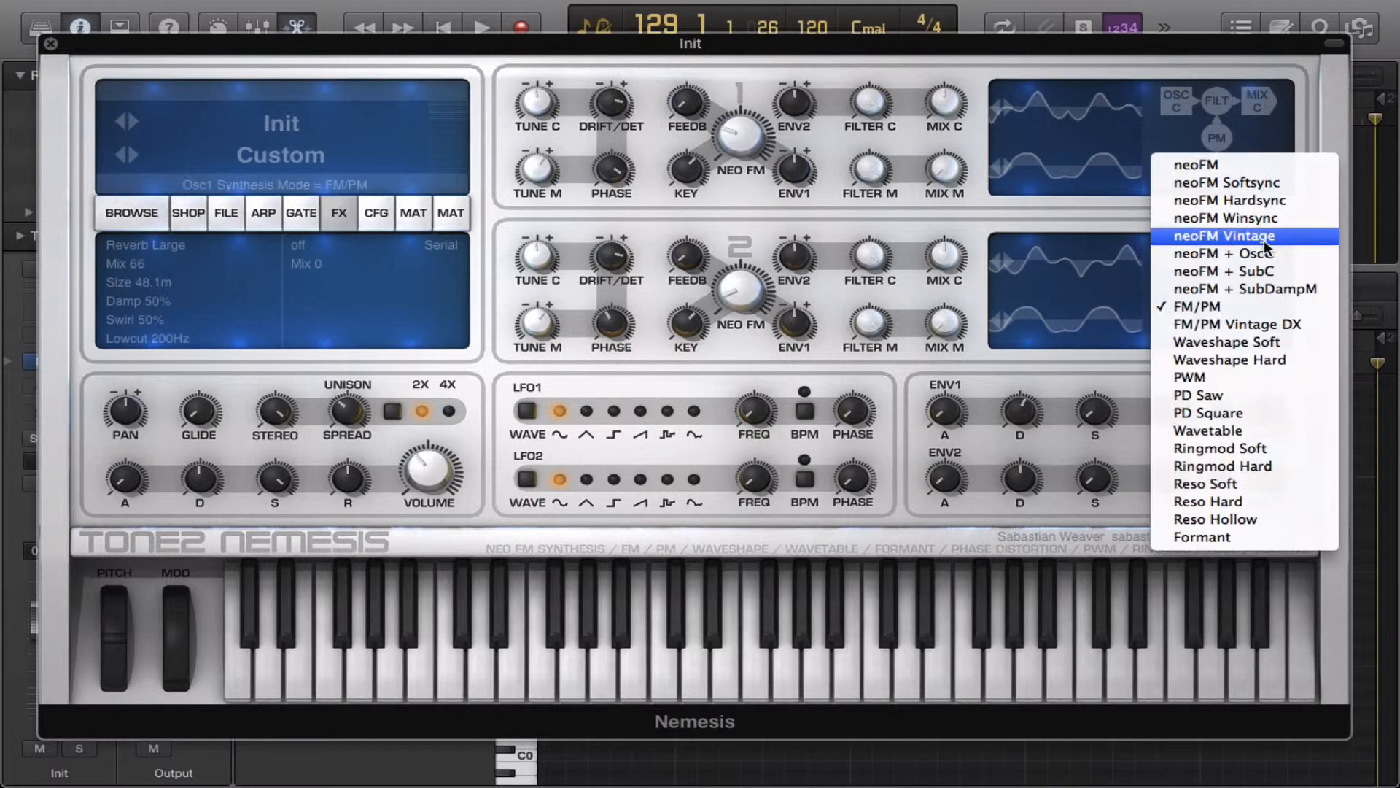
left_click(1264, 334)
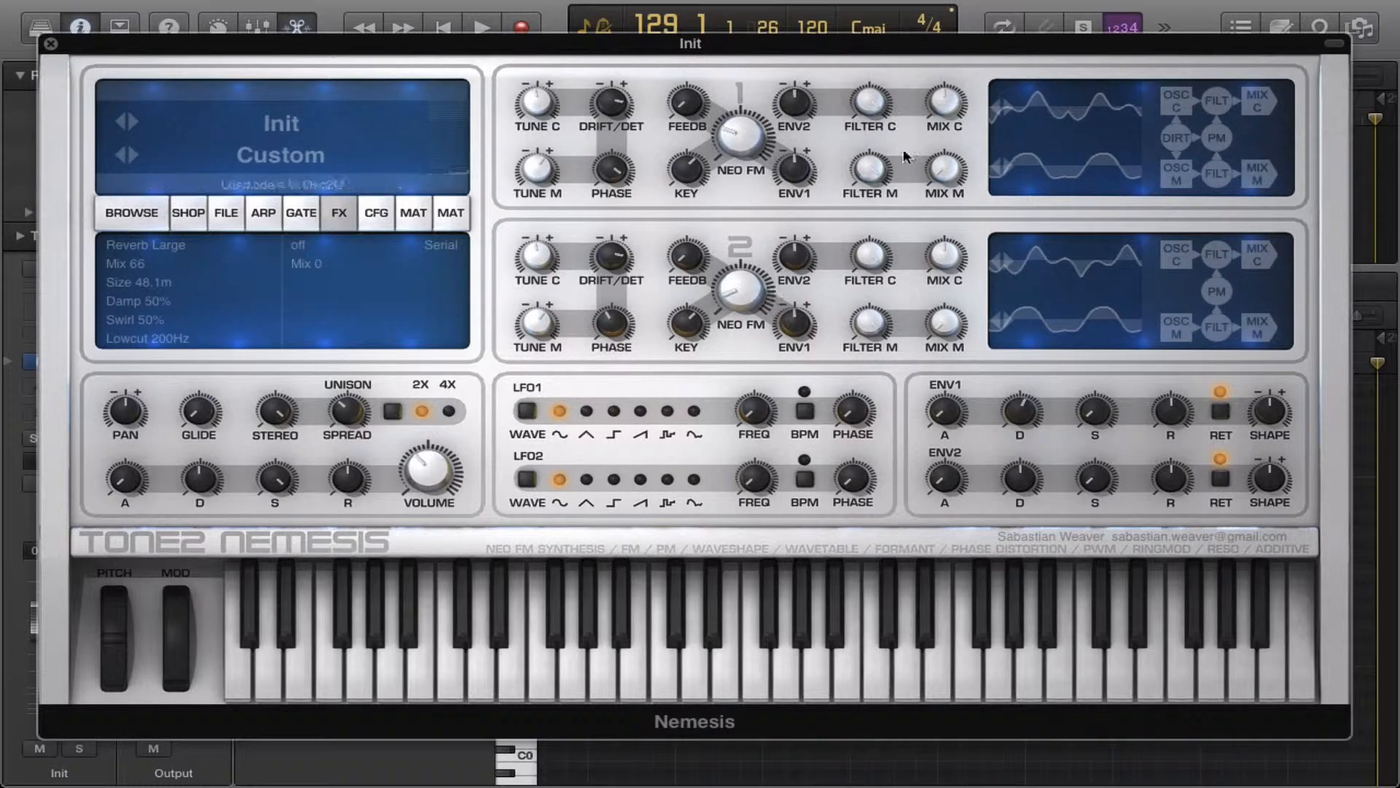
left_click_drag(738, 135, 688, 26)
left_click_drag(753, 131, 831, 288)
Step: Step through the waves for oscillator 1's modulator and open the modulator wave in the Additive Spectral Editor
left_click(1005, 174)
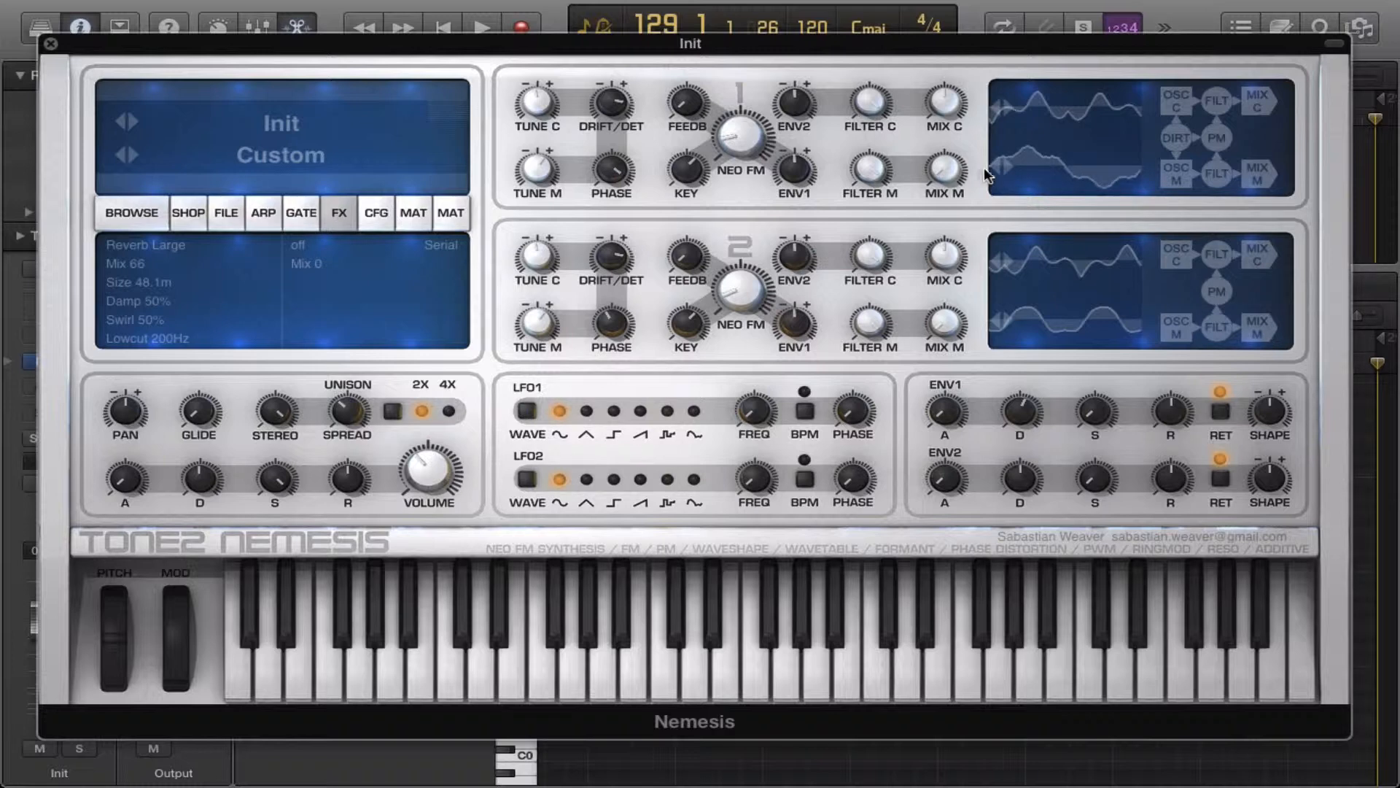
left_click(997, 167)
left_click(1060, 174)
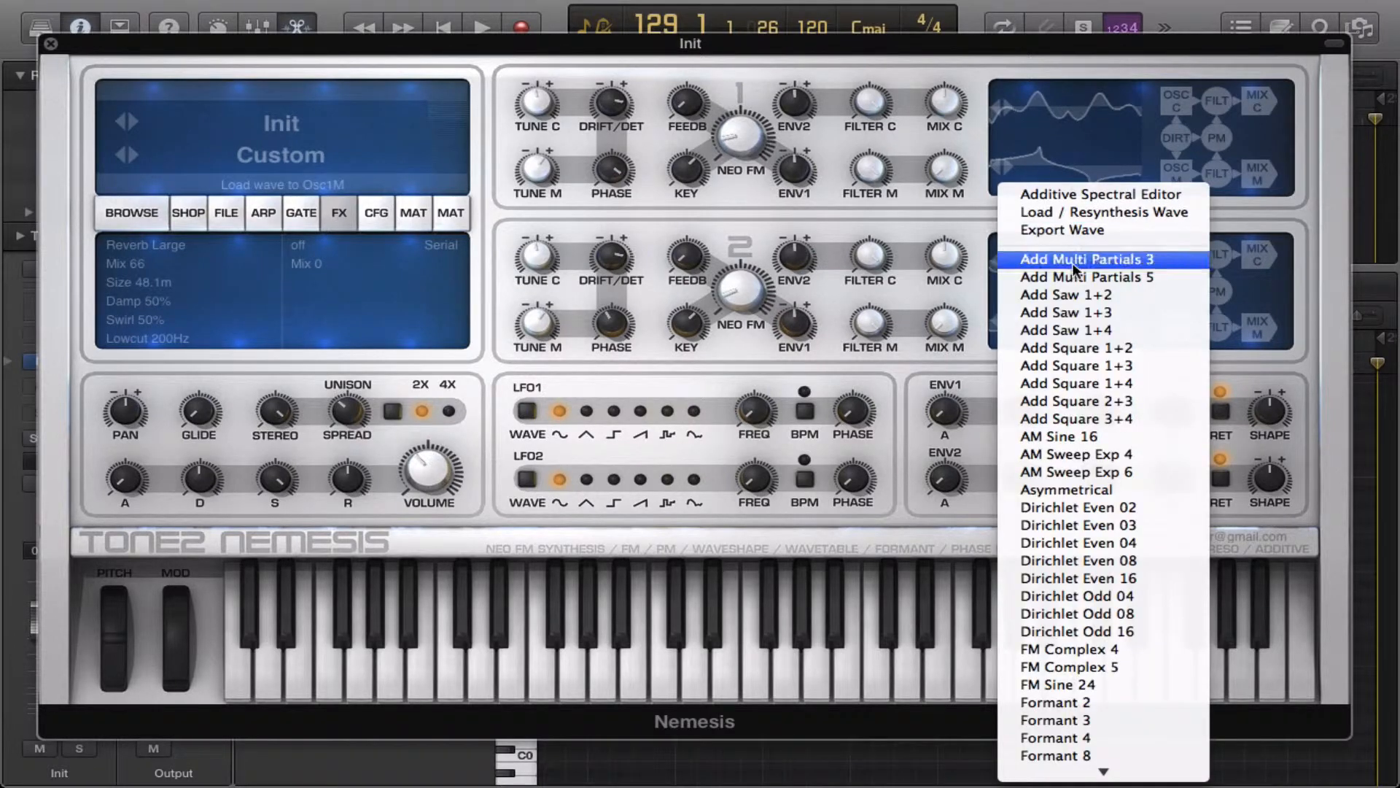
left_click(1075, 193)
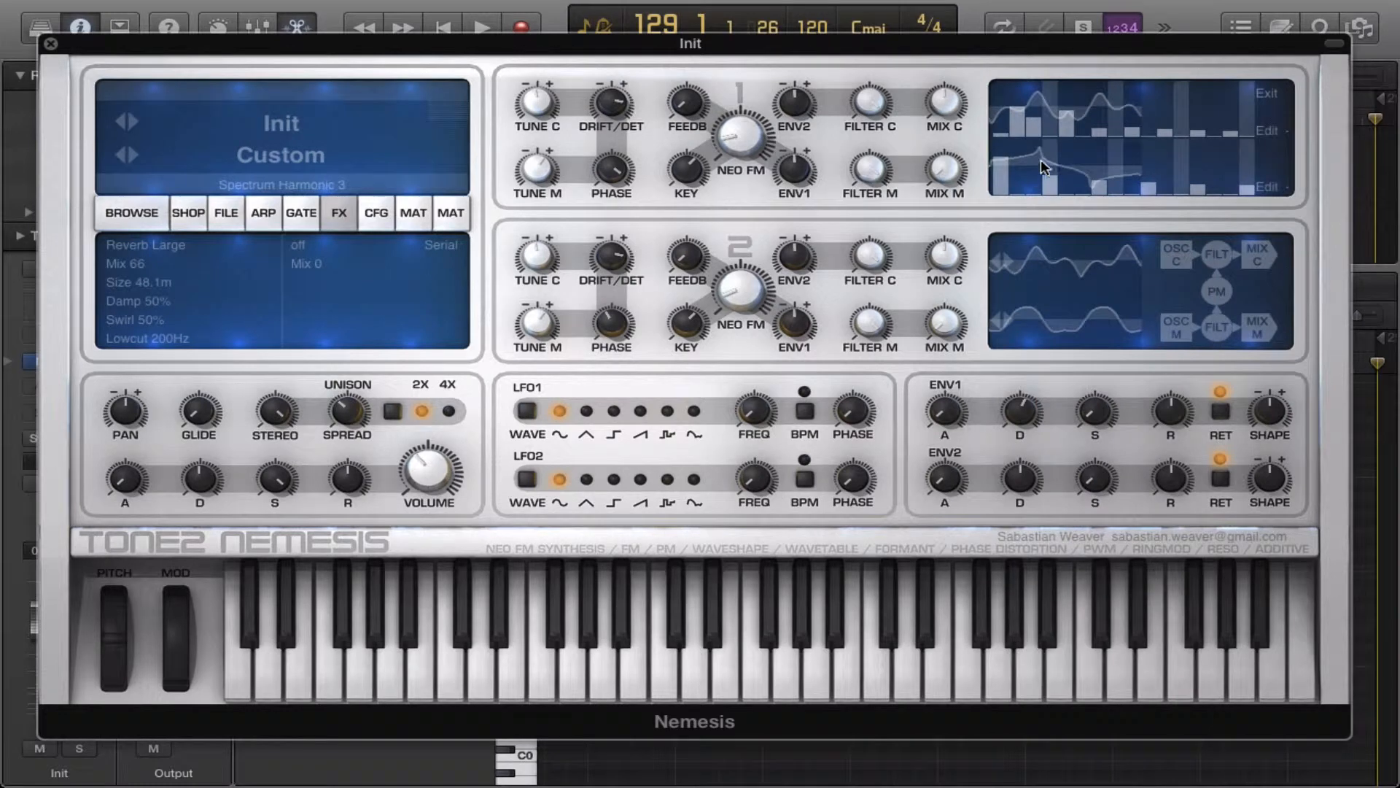
Step: Reshape oscillator 1's modulator spectrum by clearing the upper harmonics and raising harmonics 1, 2, 6 and 7
left_click_drag(1061, 173, 1053, 181)
left_click_drag(1151, 188, 1000, 163)
left_click_drag(1198, 190, 1196, 296)
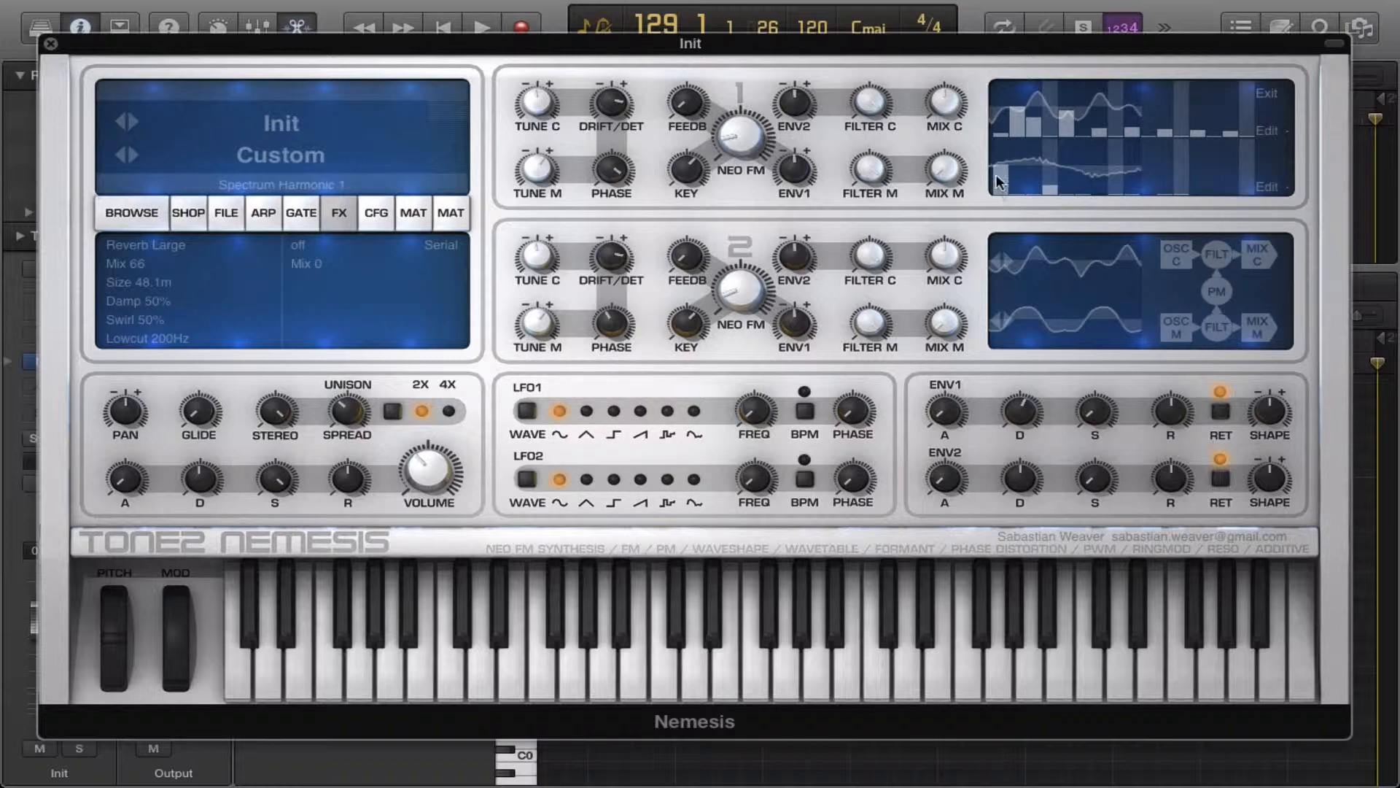
left_click_drag(1004, 168, 998, 131)
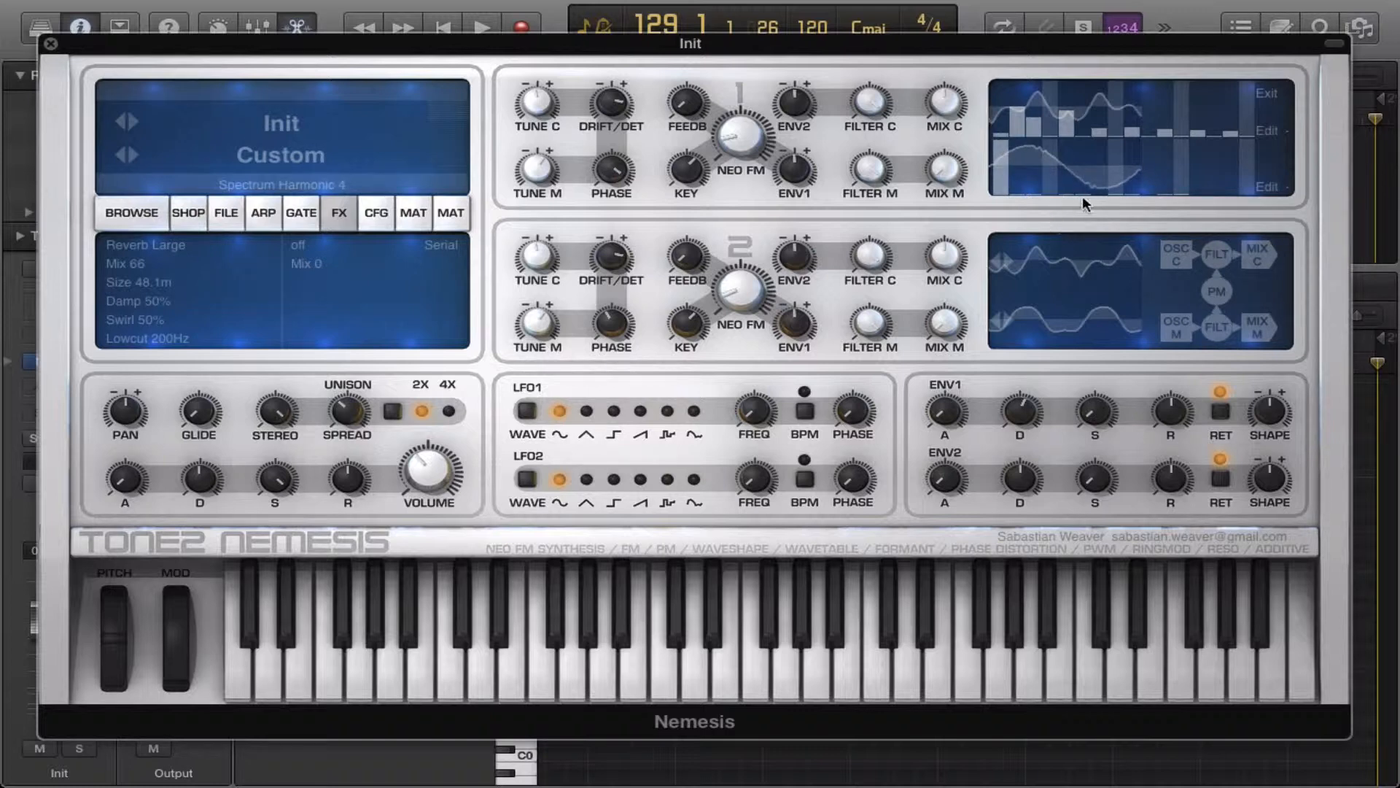
left_click(1091, 175)
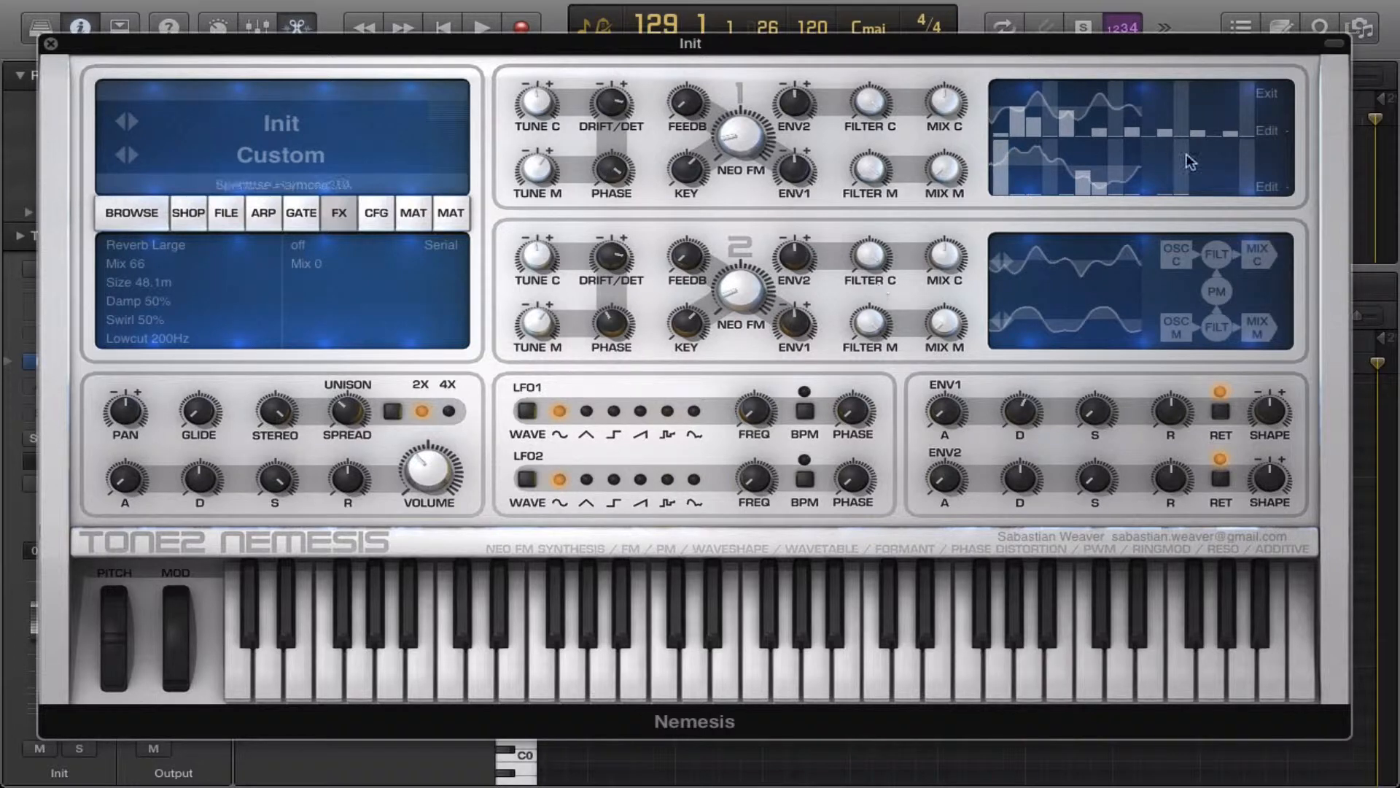
Step: Leave the spectral editor and compare oscillator 1's FM/PM mode with FM/PM Vintage DX
left_click(1271, 94)
left_click(1233, 139)
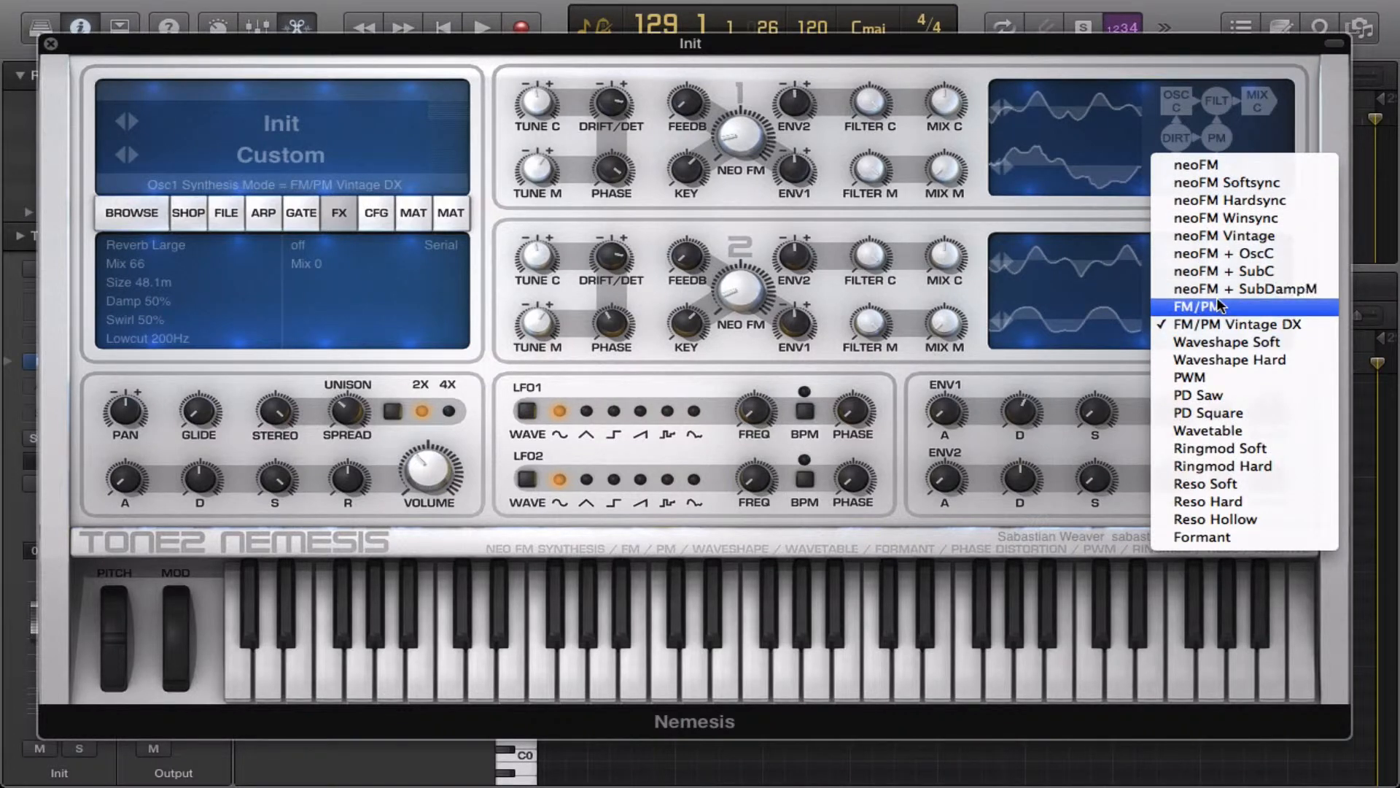
left_click(1216, 298)
left_click(1206, 149)
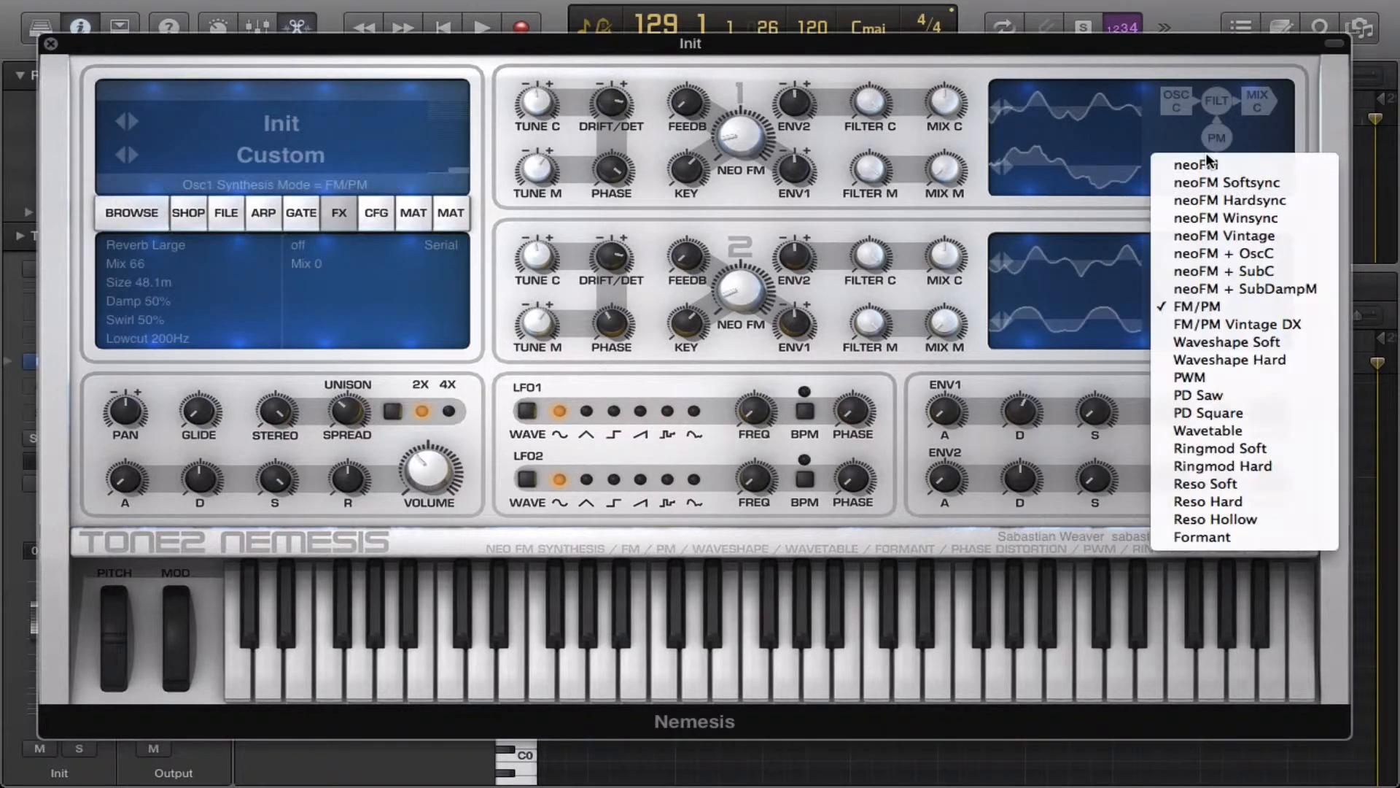
left_click(1221, 327)
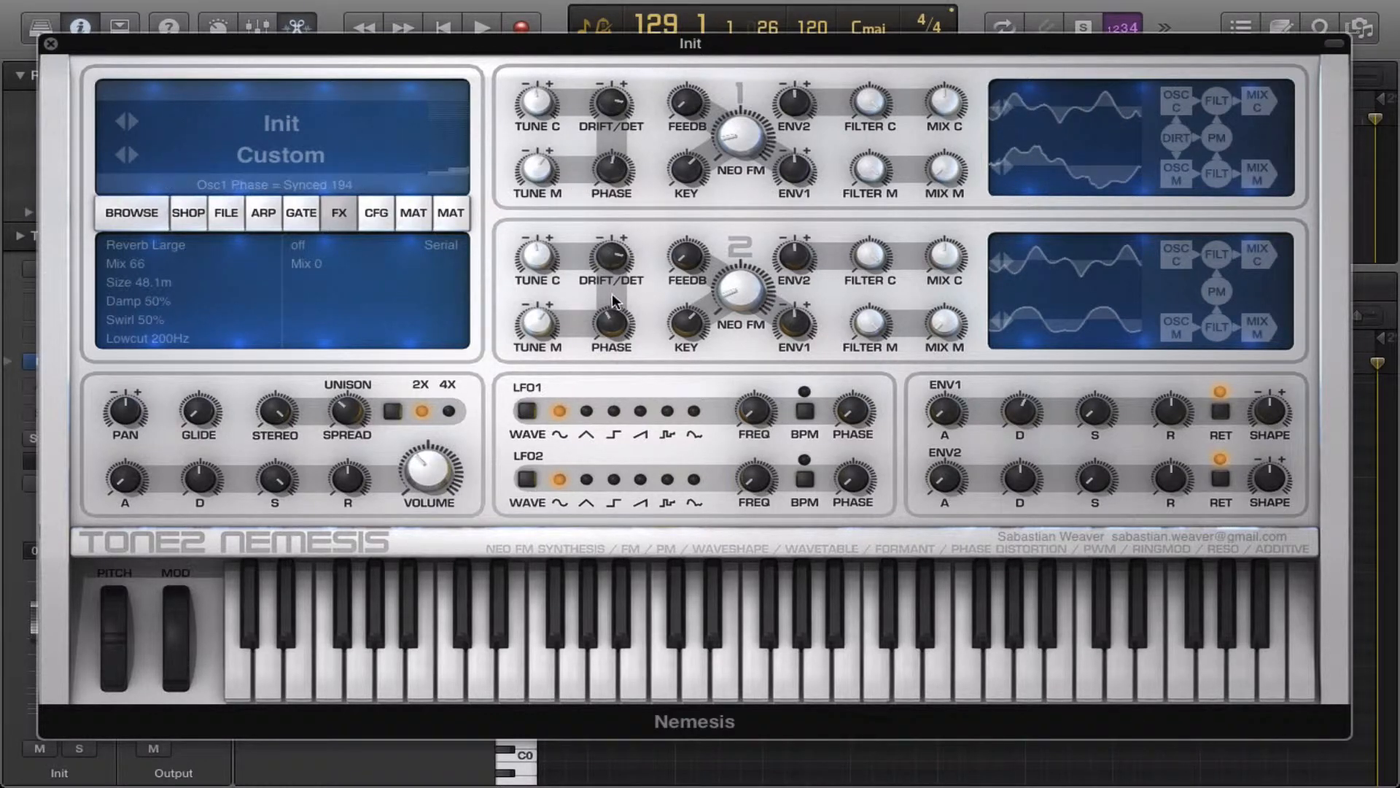
Step: Try a feedback of 12 on oscillator 1, switching its mode to FM/PM and back to FM/PM Vintage DX
left_click_drag(686, 103, 679, 57)
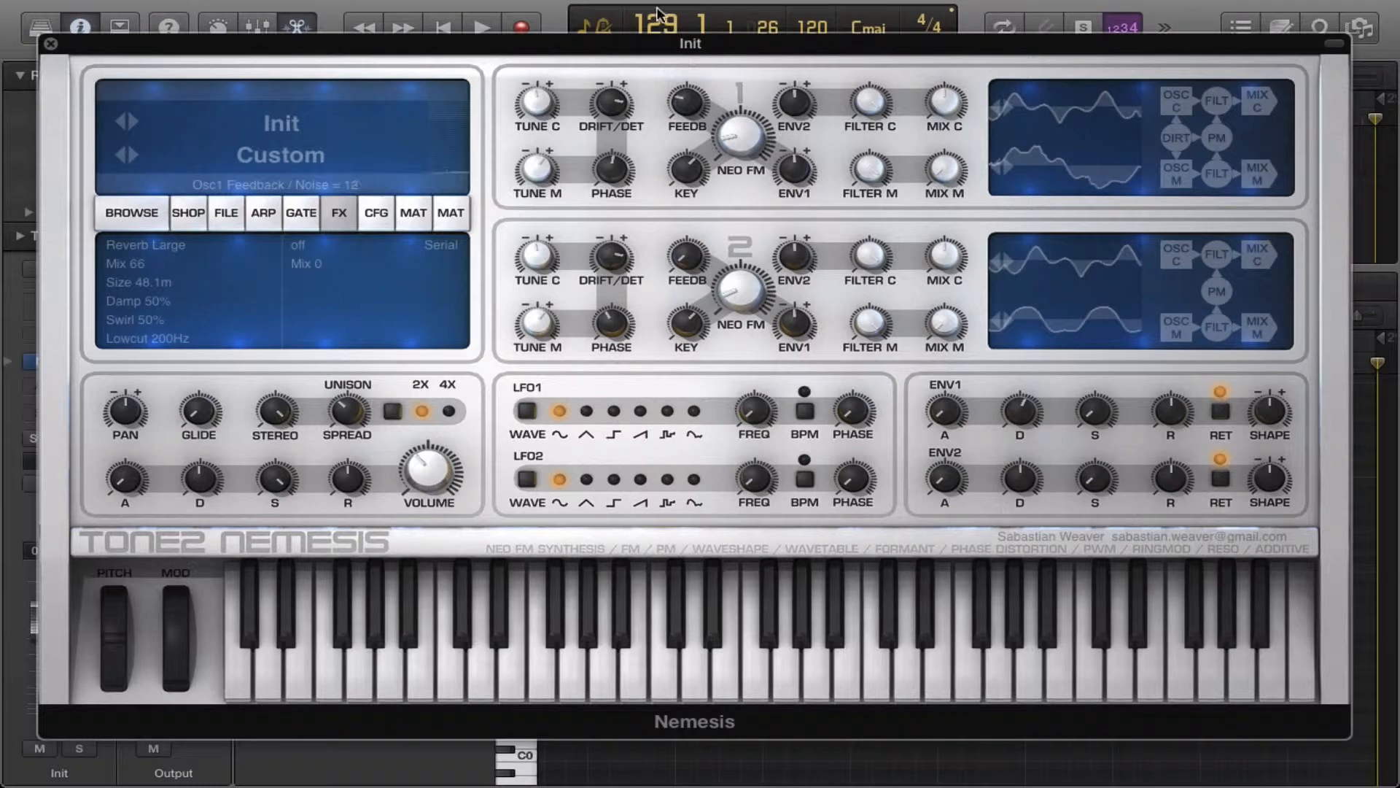
left_click(1185, 127)
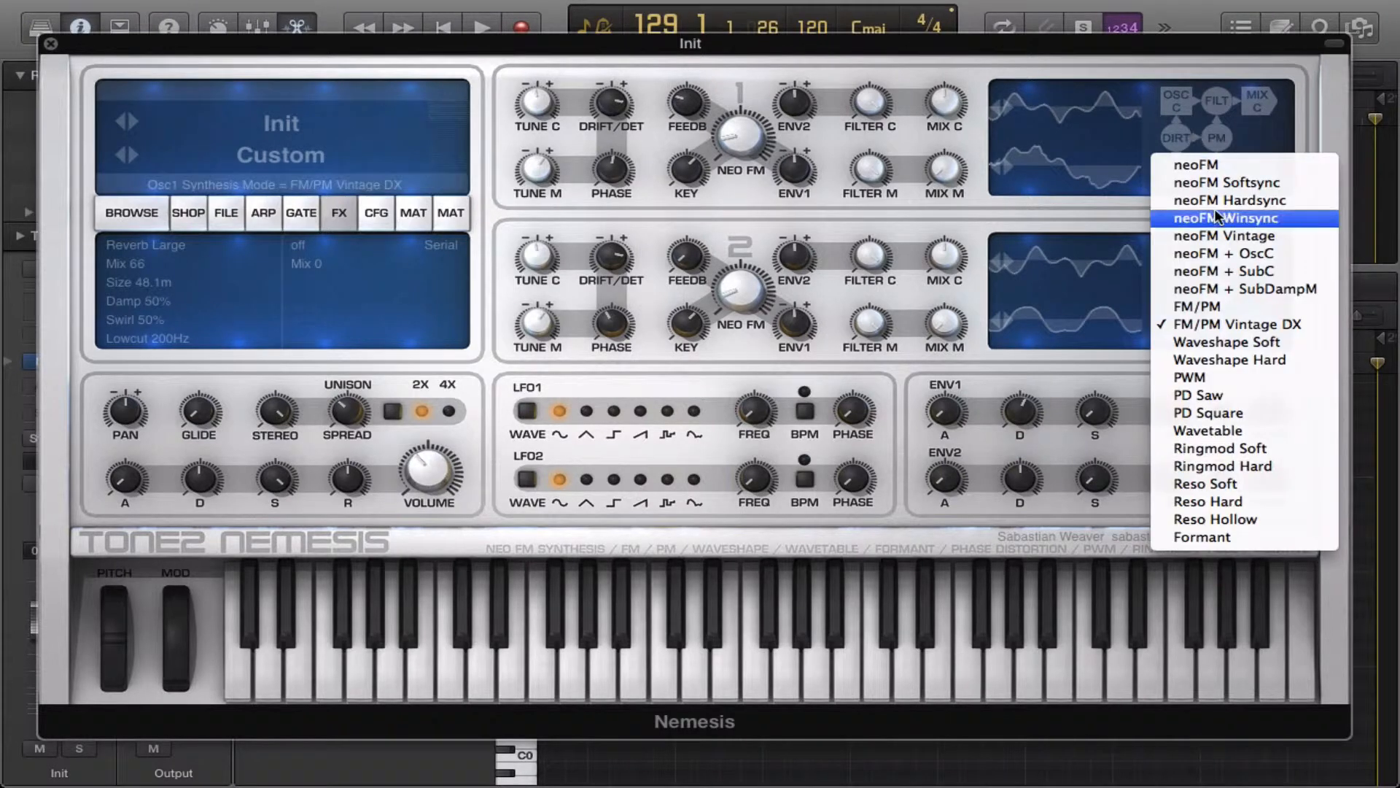
left_click(1196, 306)
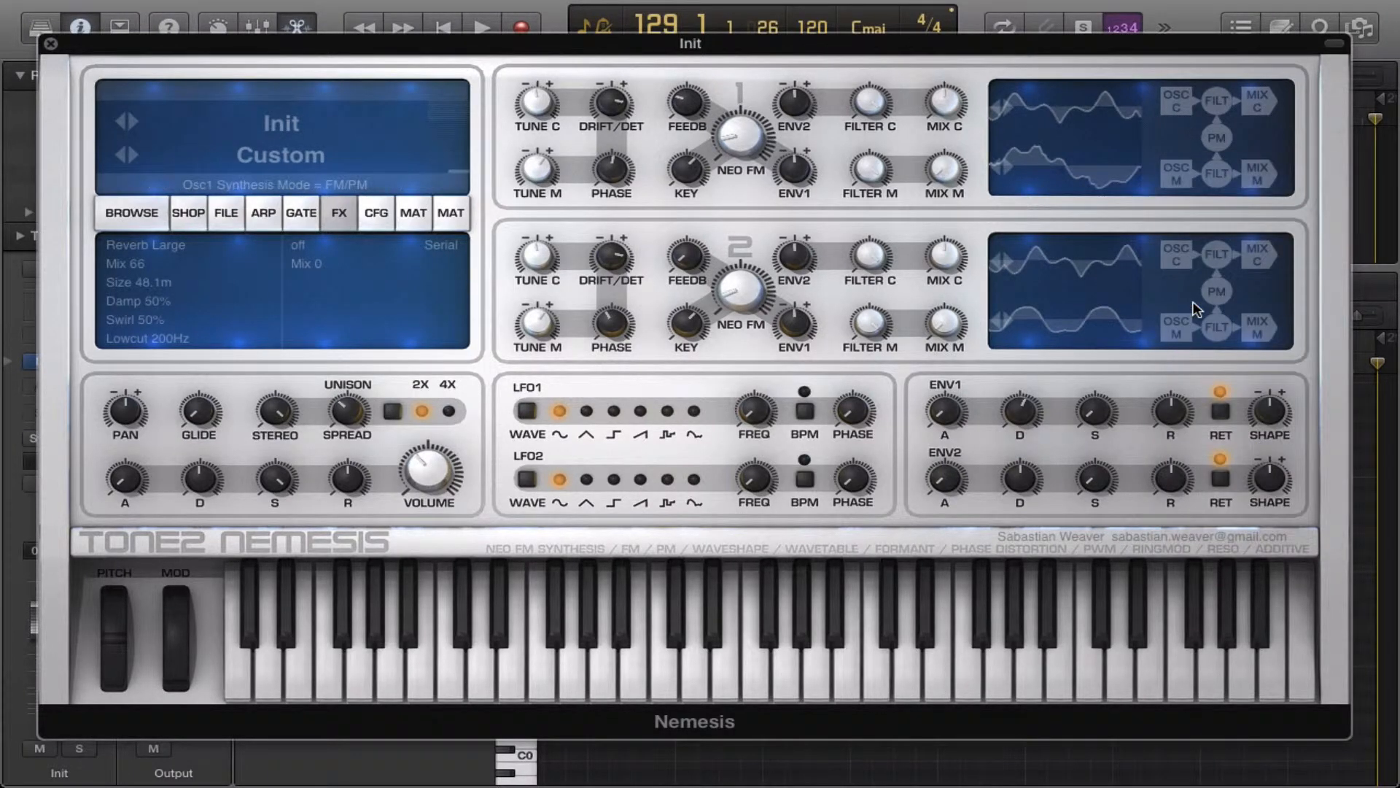
left_click(1214, 179)
left_click(1242, 322)
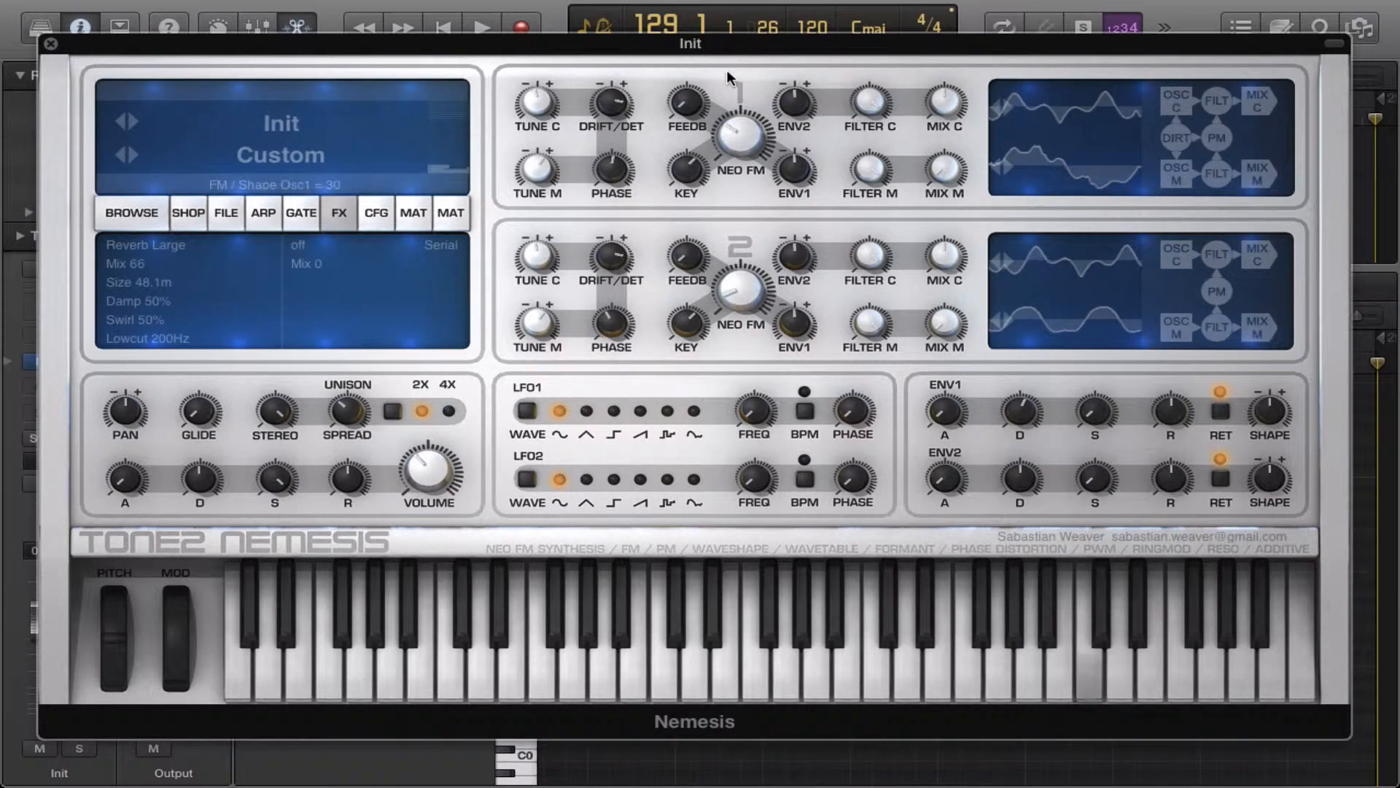
Step: Turn oscillator 1's FM amount down to 0 and set envelope 2's decay to 0.36 sec
left_click_drag(736, 145, 735, 153)
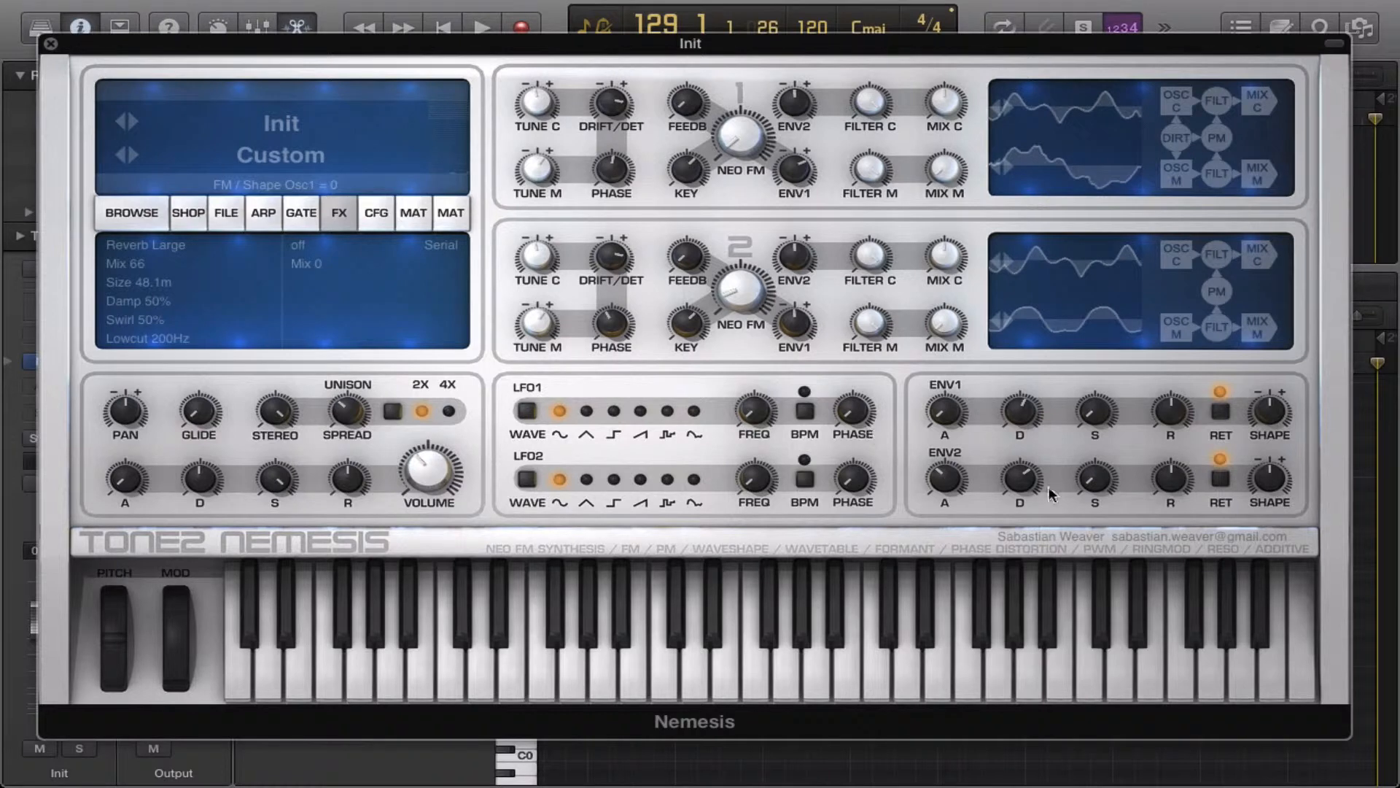
left_click_drag(1023, 479, 1022, 512)
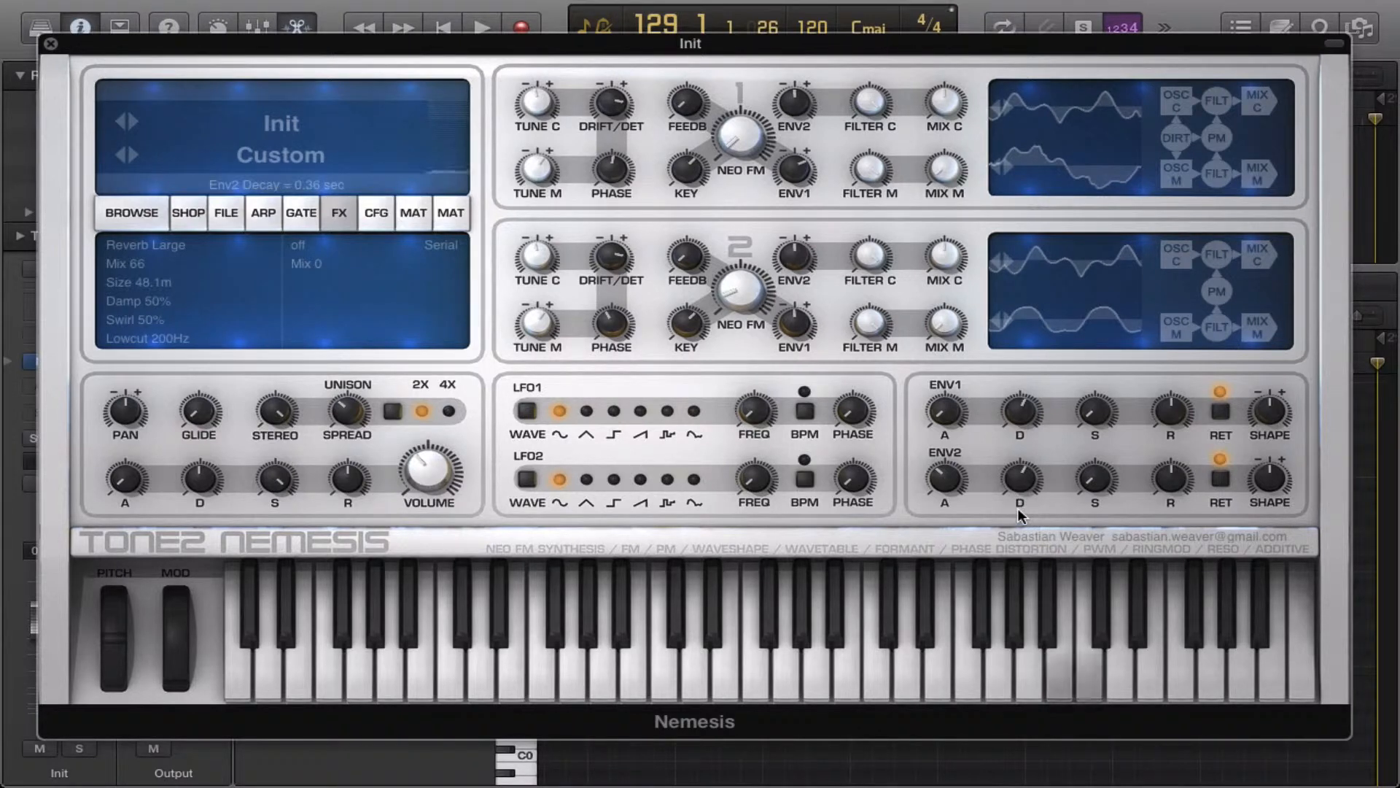
left_click(793, 175)
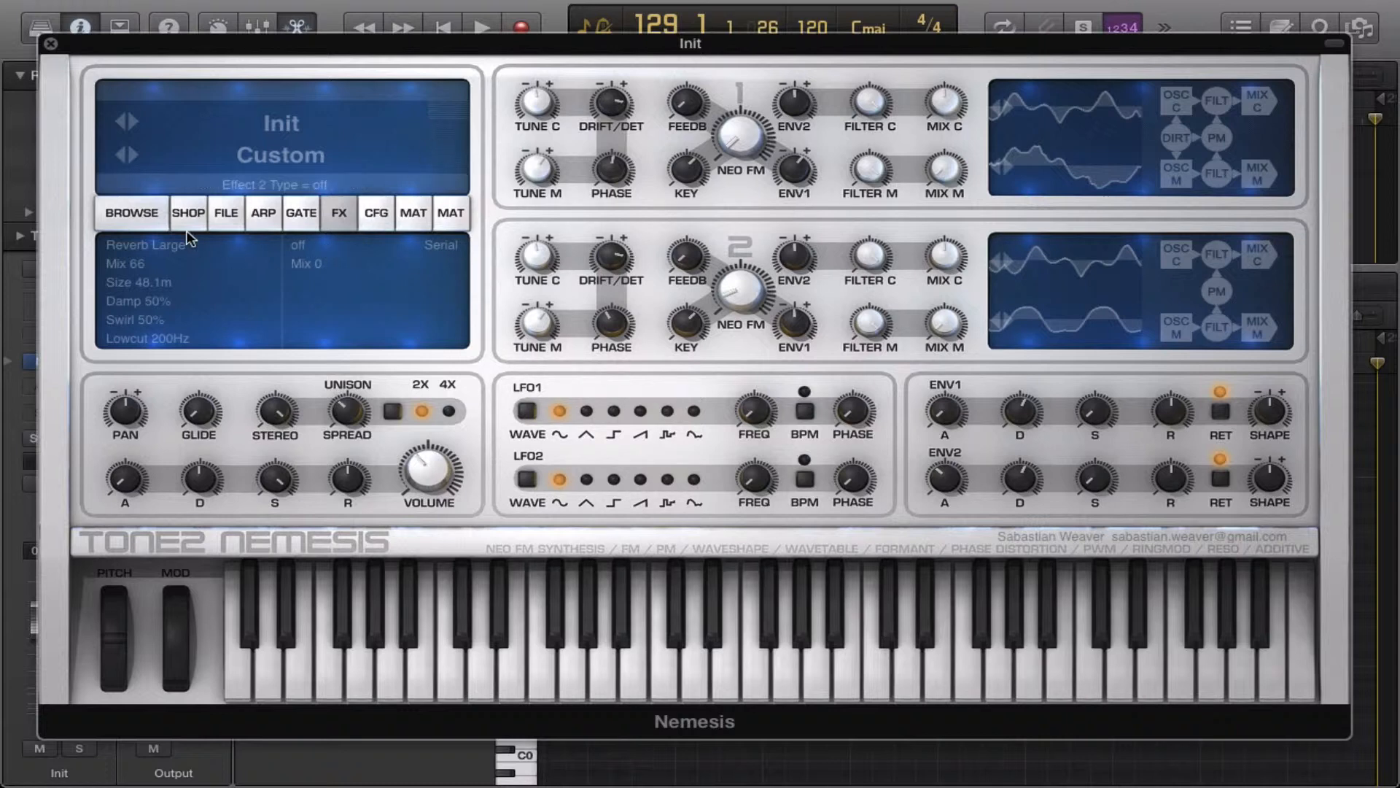
Step: Switch off the Reverb Large effect and set oscillator 1's detune/drift to a drift of 2 cent
left_click(175, 247)
left_click(184, 267)
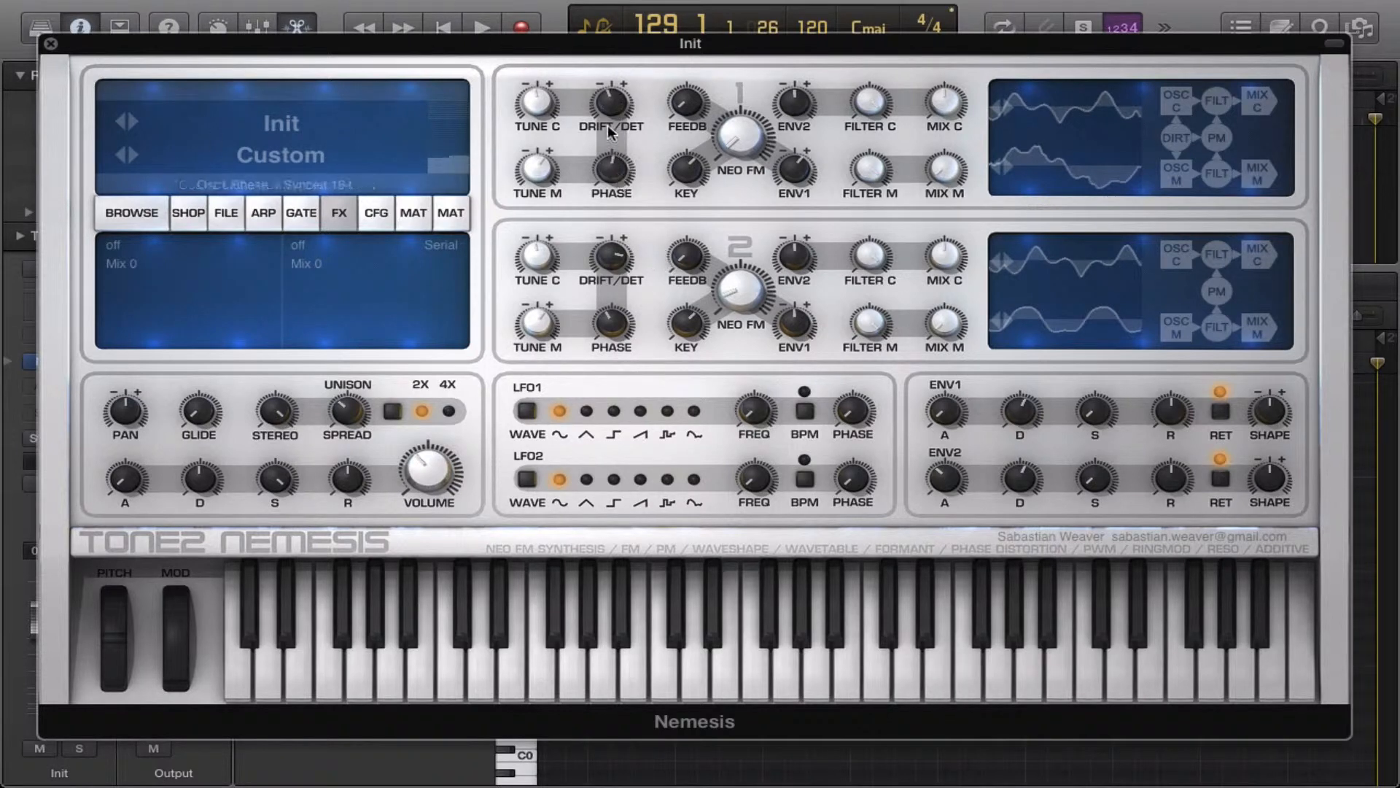
left_click_drag(612, 108, 572, 57)
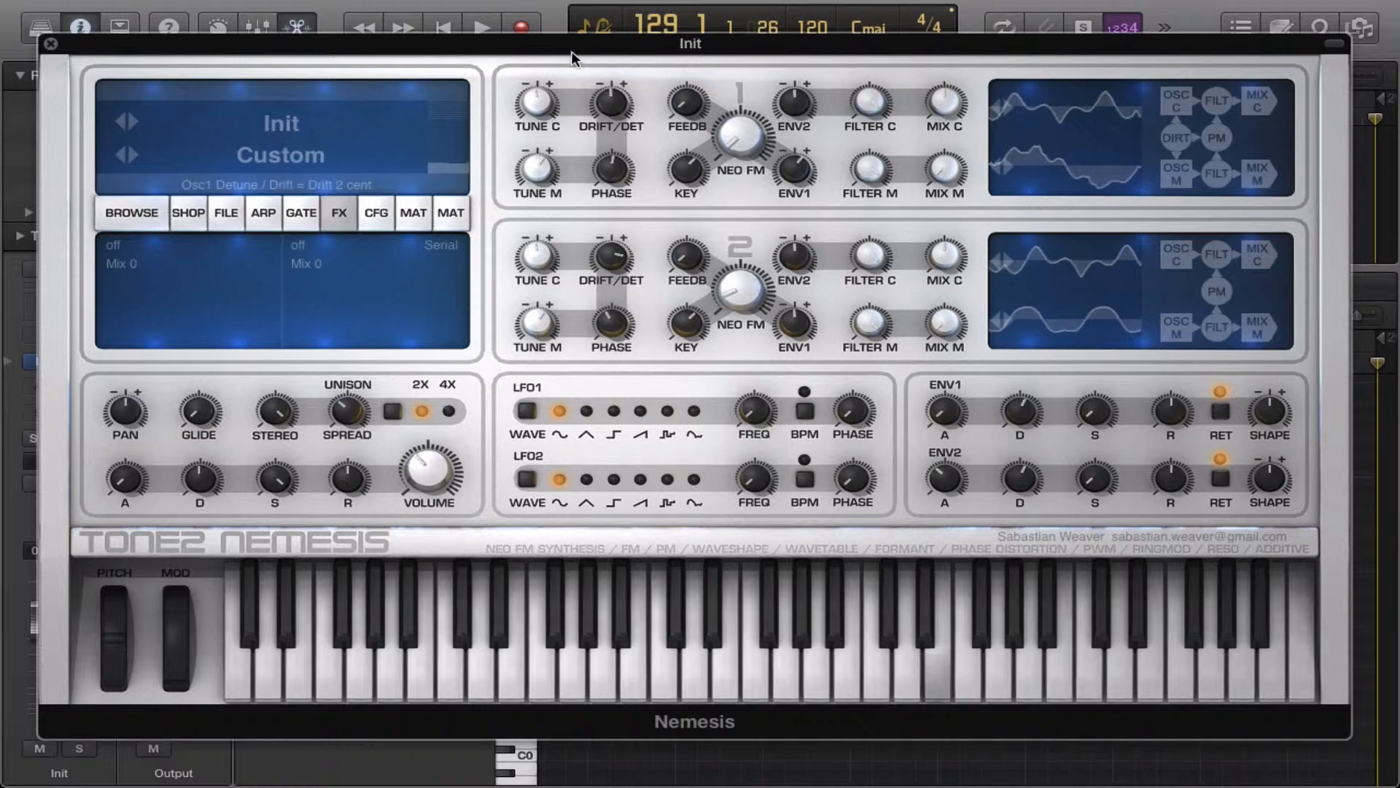
Step: Sweep oscillator 1's FM amount up to 75 and back down, and change its synthesis mode to FM/PM
left_click_drag(730, 126, 733, 6)
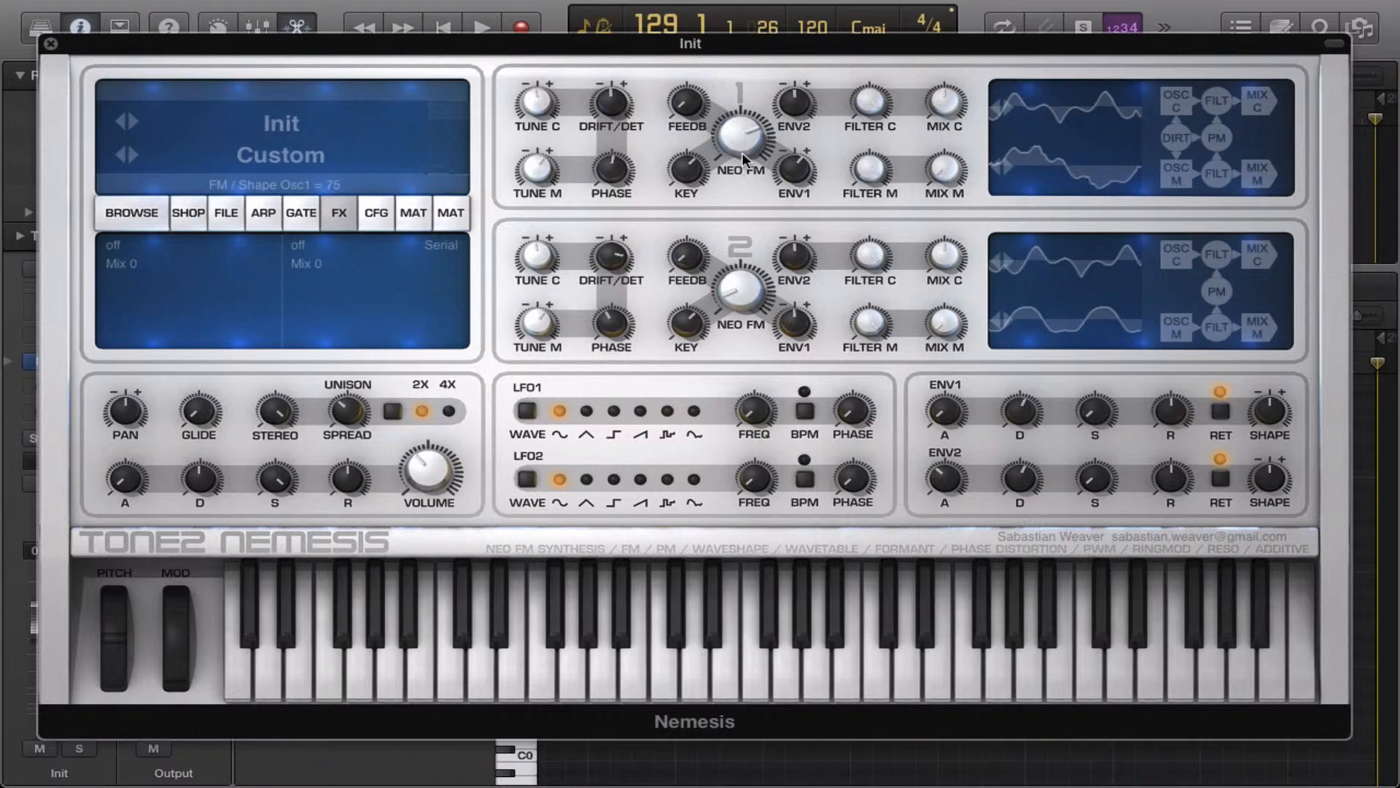
left_click_drag(742, 152, 727, 61)
left_click(1236, 128)
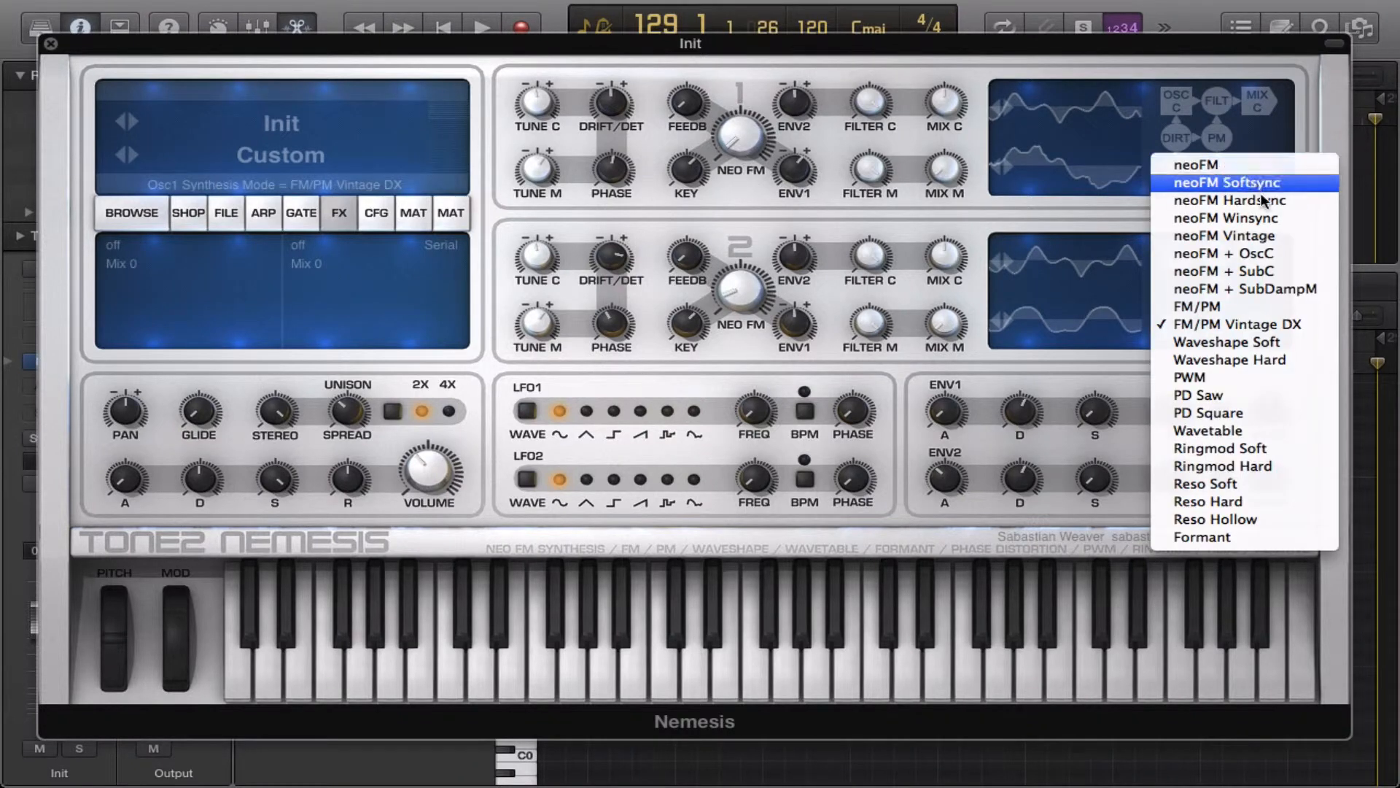
left_click(1243, 314)
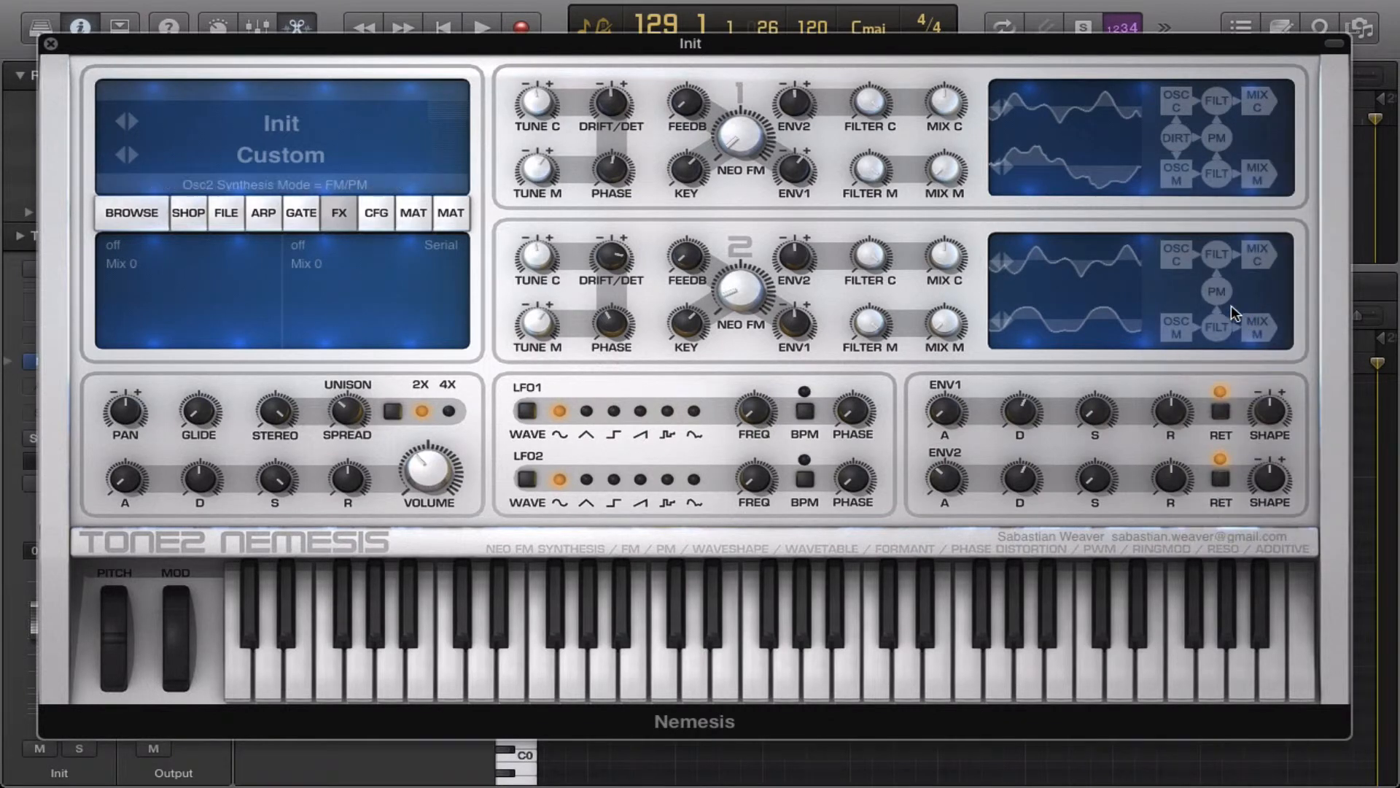
left_click(1223, 132)
left_click(1240, 306)
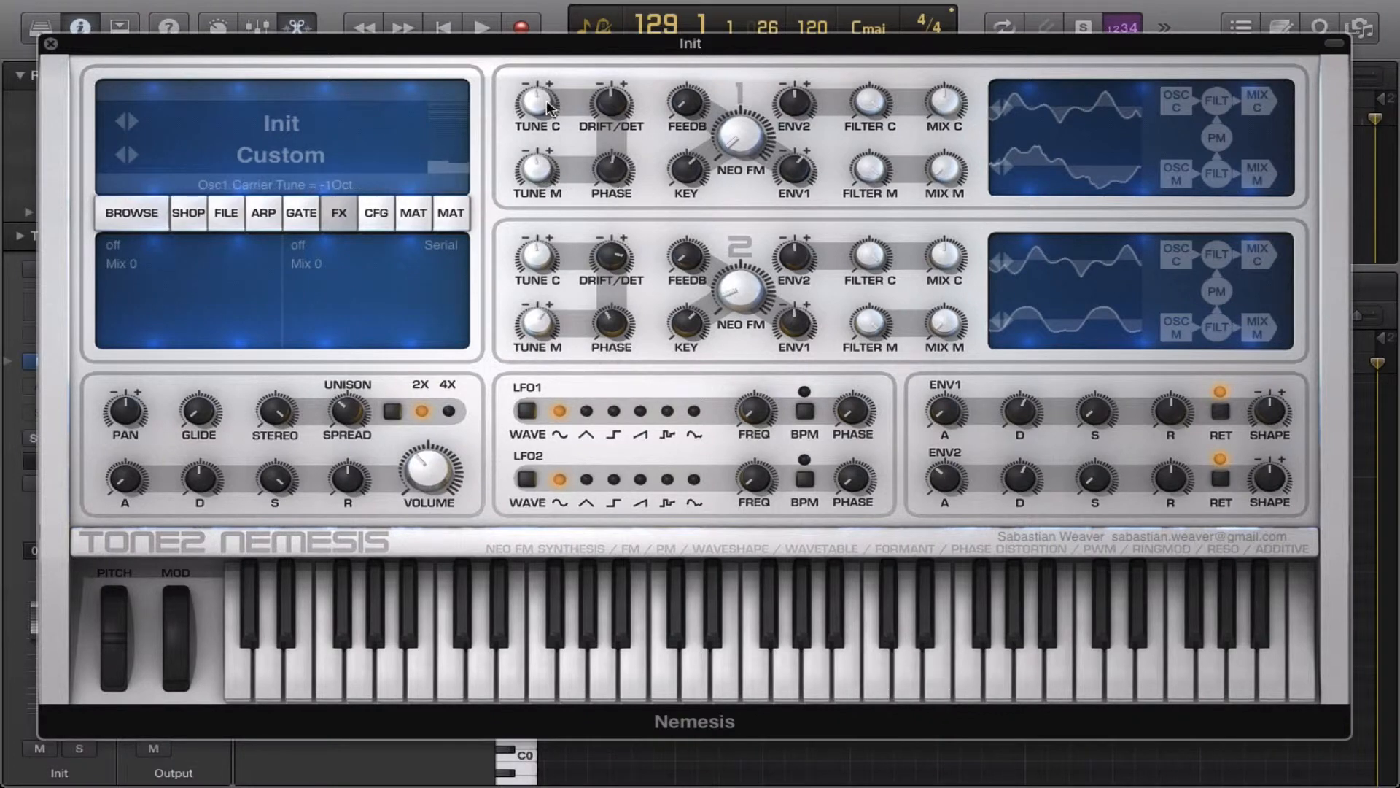
Step: Lower oscillator 1's carrier tune to 1/3 and vary its FM amount
left_click_drag(551, 100, 564, 131)
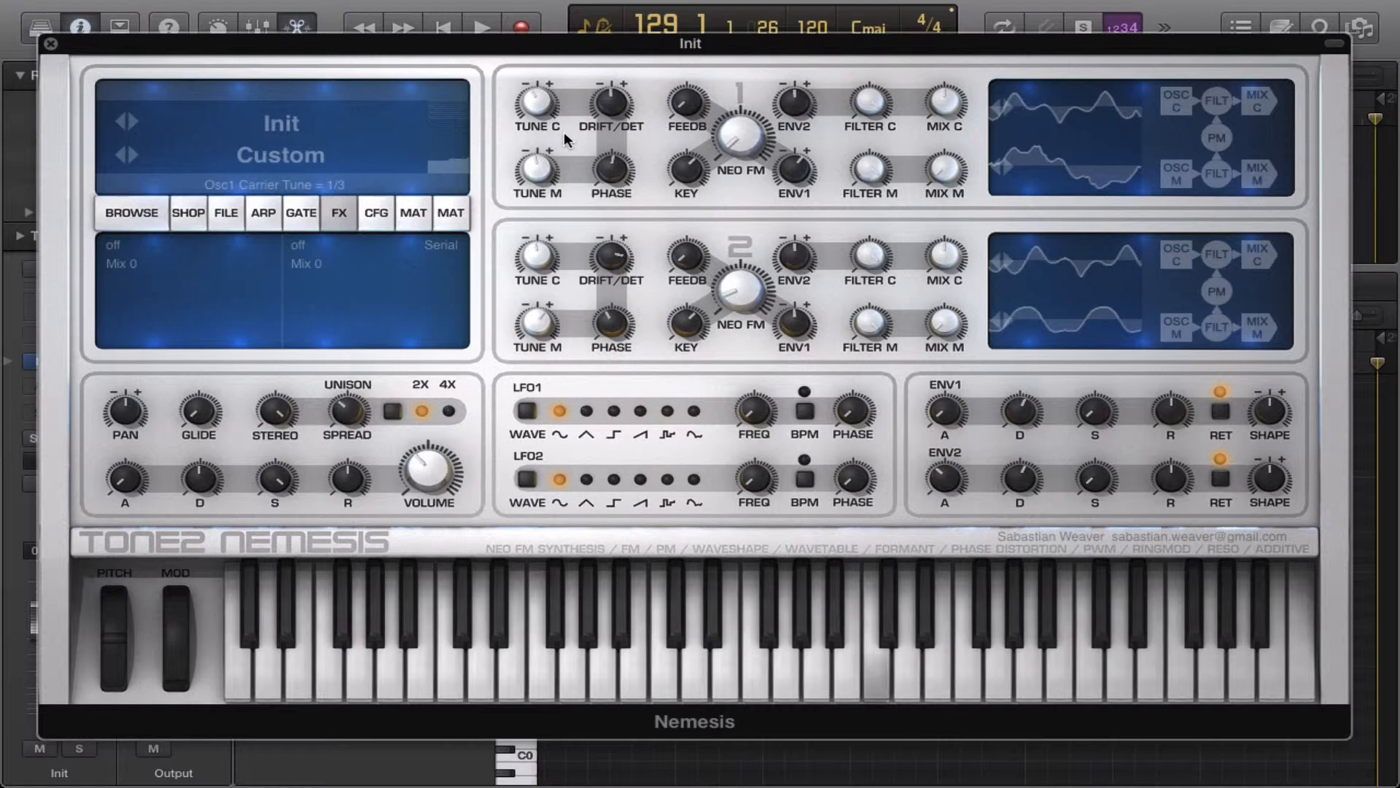
left_click_drag(769, 165, 723, 72)
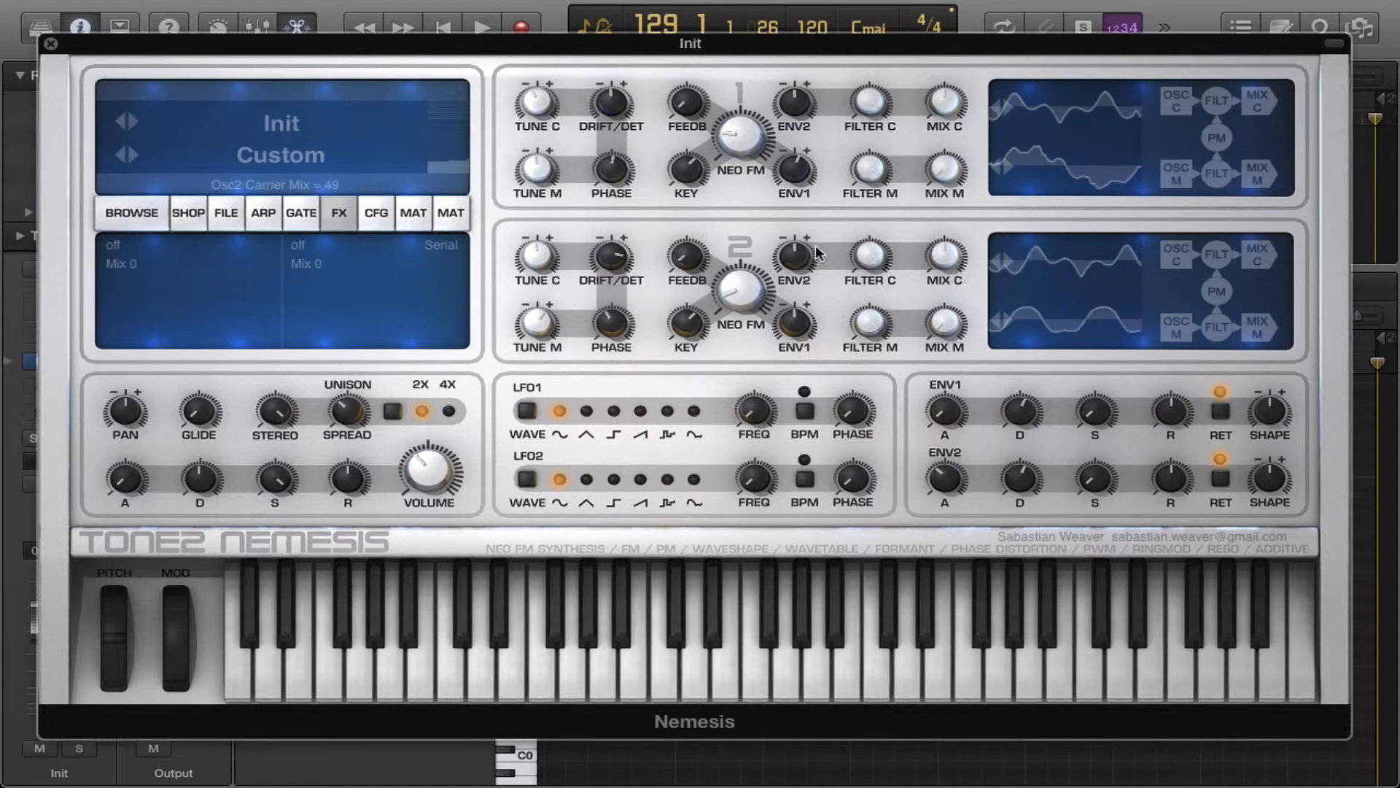
Step: Adjust oscillator 2's FM amount and modulator tune, and raise its carrier tune to +1Oct
left_click_drag(741, 278, 732, 243)
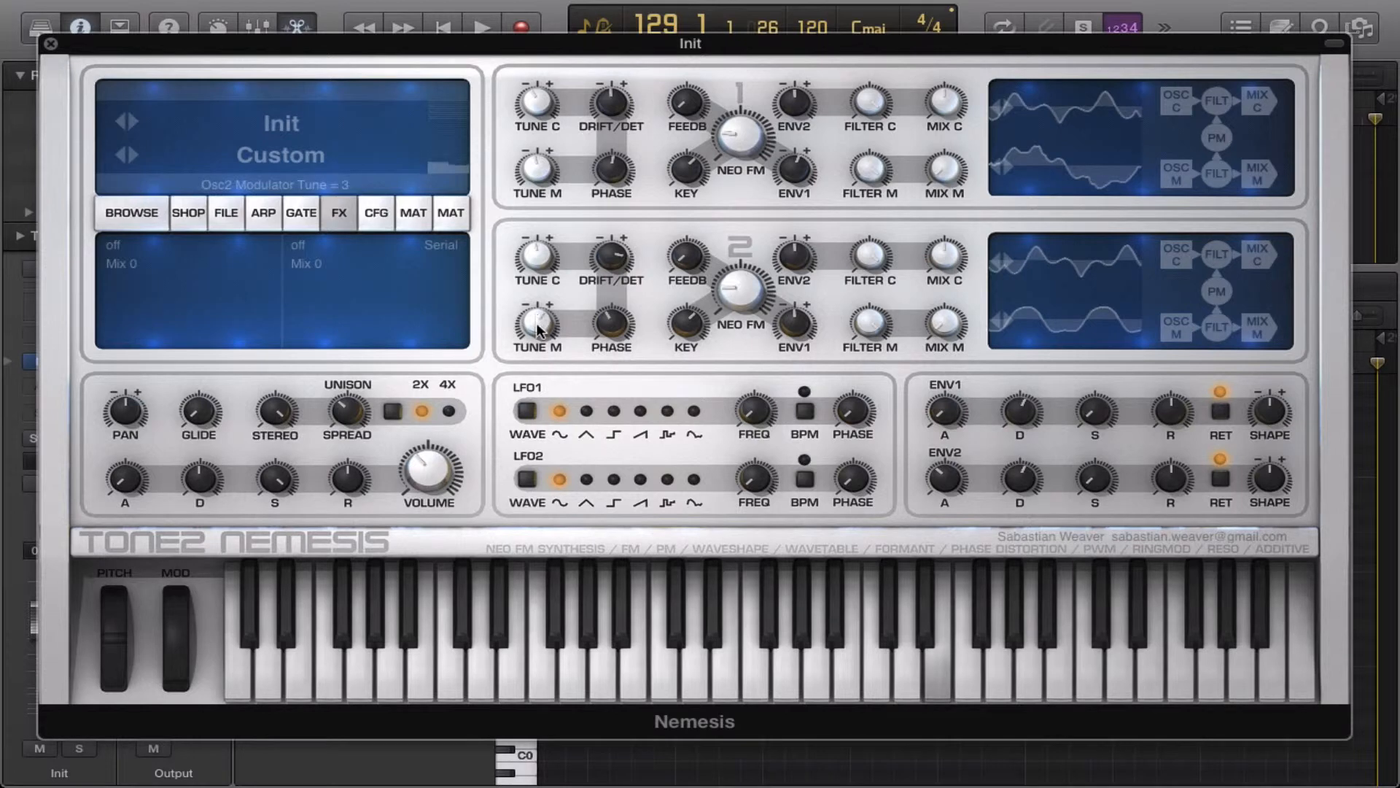
mouse_move(536, 323)
left_mouse_down()
mouse_move(553, 365)
mouse_move(547, 347)
left_mouse_up()
mouse_move(537, 253)
left_mouse_down()
mouse_move(541, 182)
mouse_move(555, 232)
left_mouse_up()
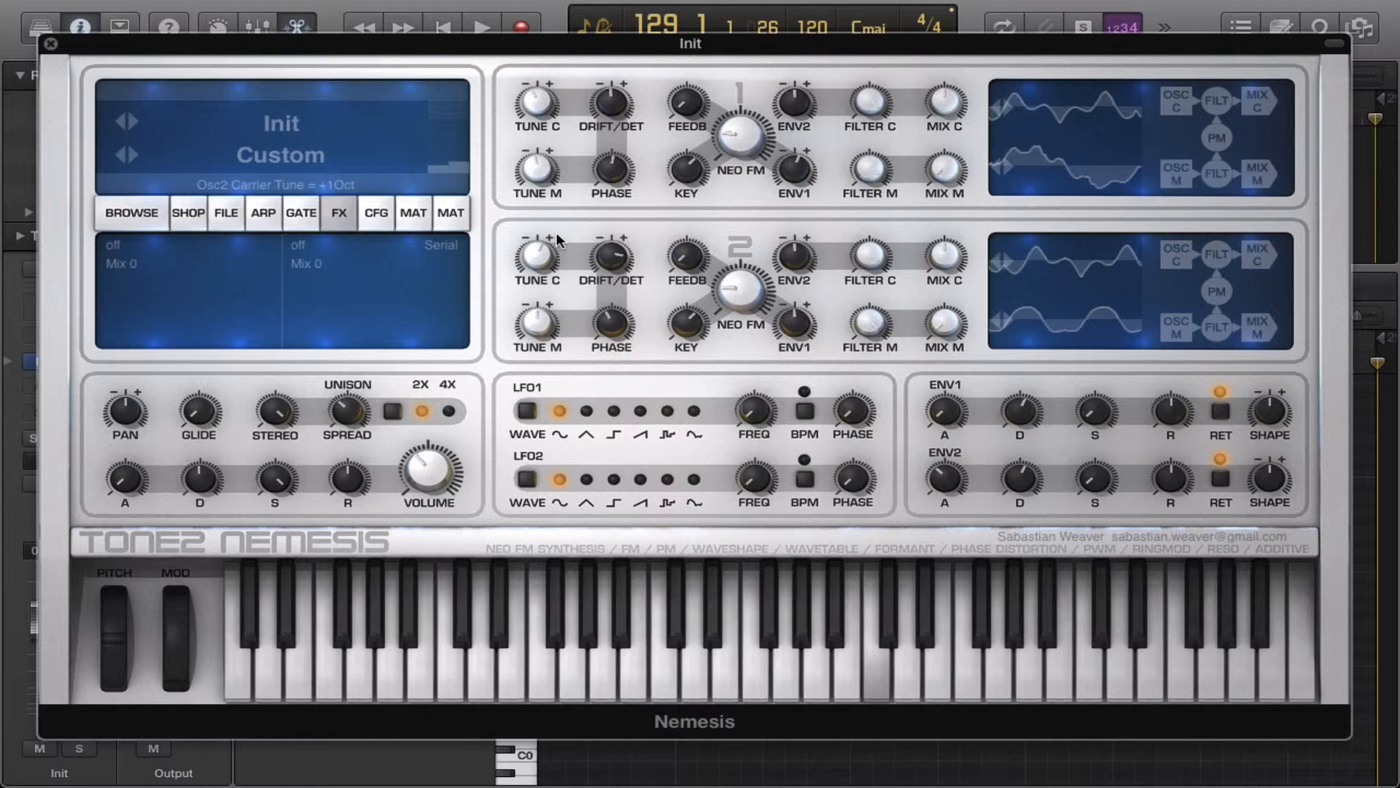
Step: Load Chorus White as effect 1 and set its speed to 33%, depth to 60% and feedback to 67%
left_click(188, 244)
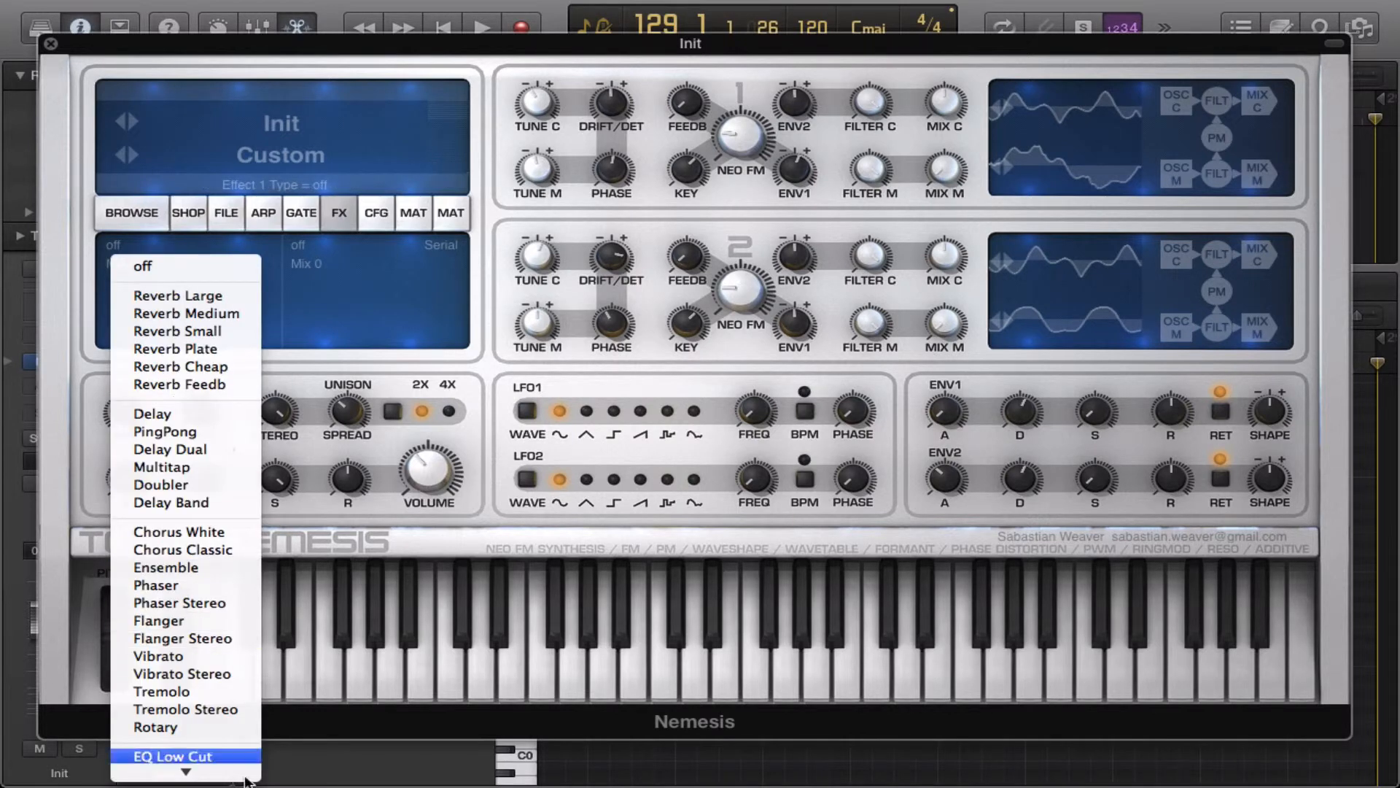
left_click(200, 373)
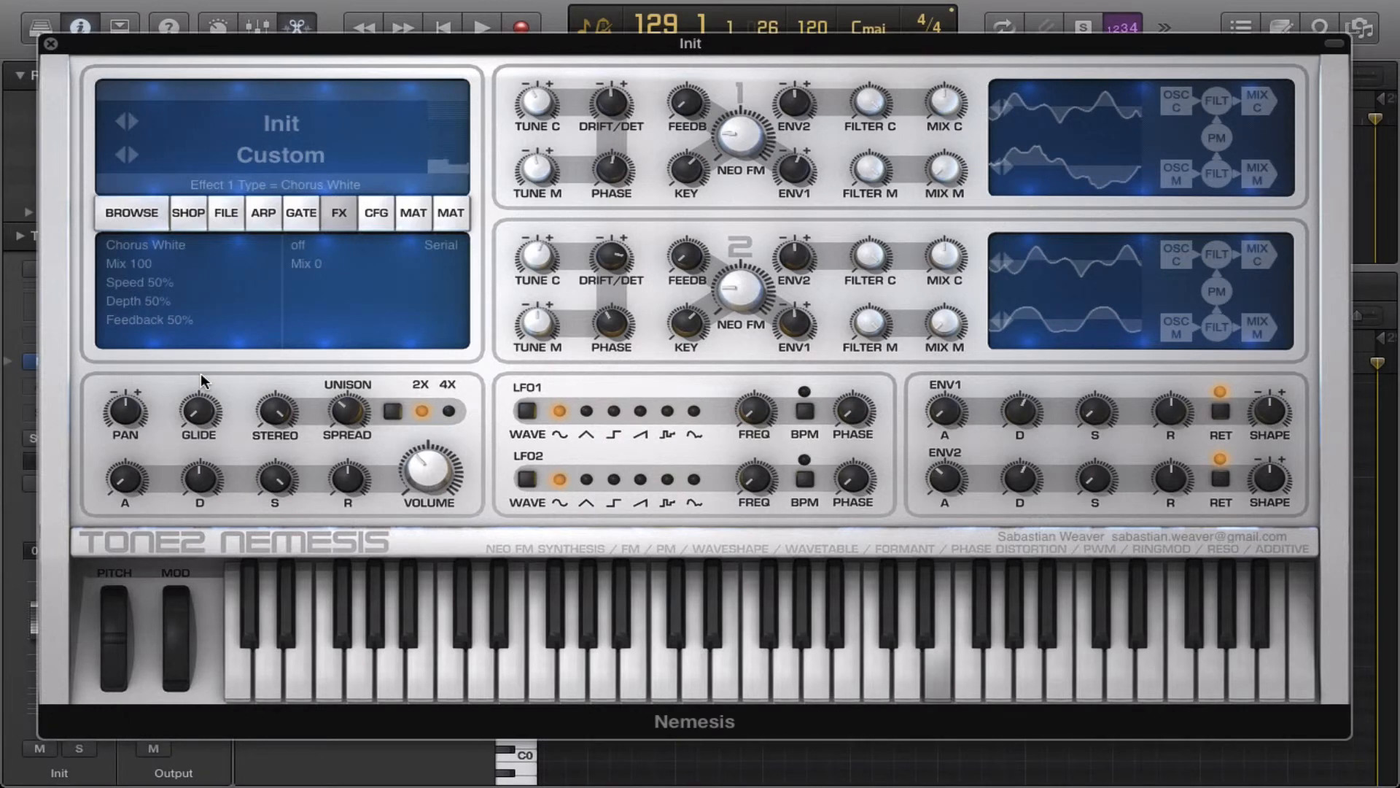
left_click_drag(172, 321, 103, 232)
left_click_drag(154, 284, 152, 324)
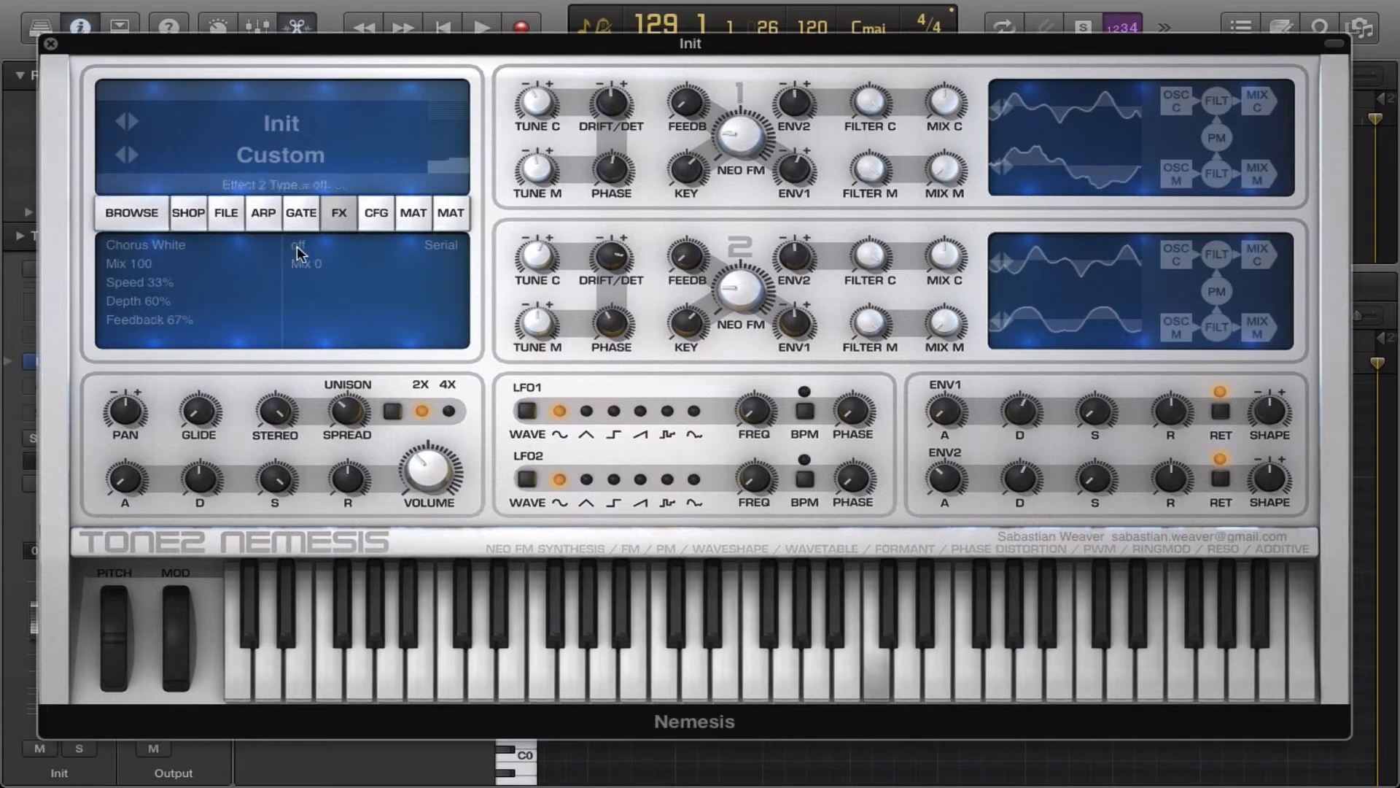
Step: Load PingPong as effect 2 and set its mix to 33
left_click(297, 246)
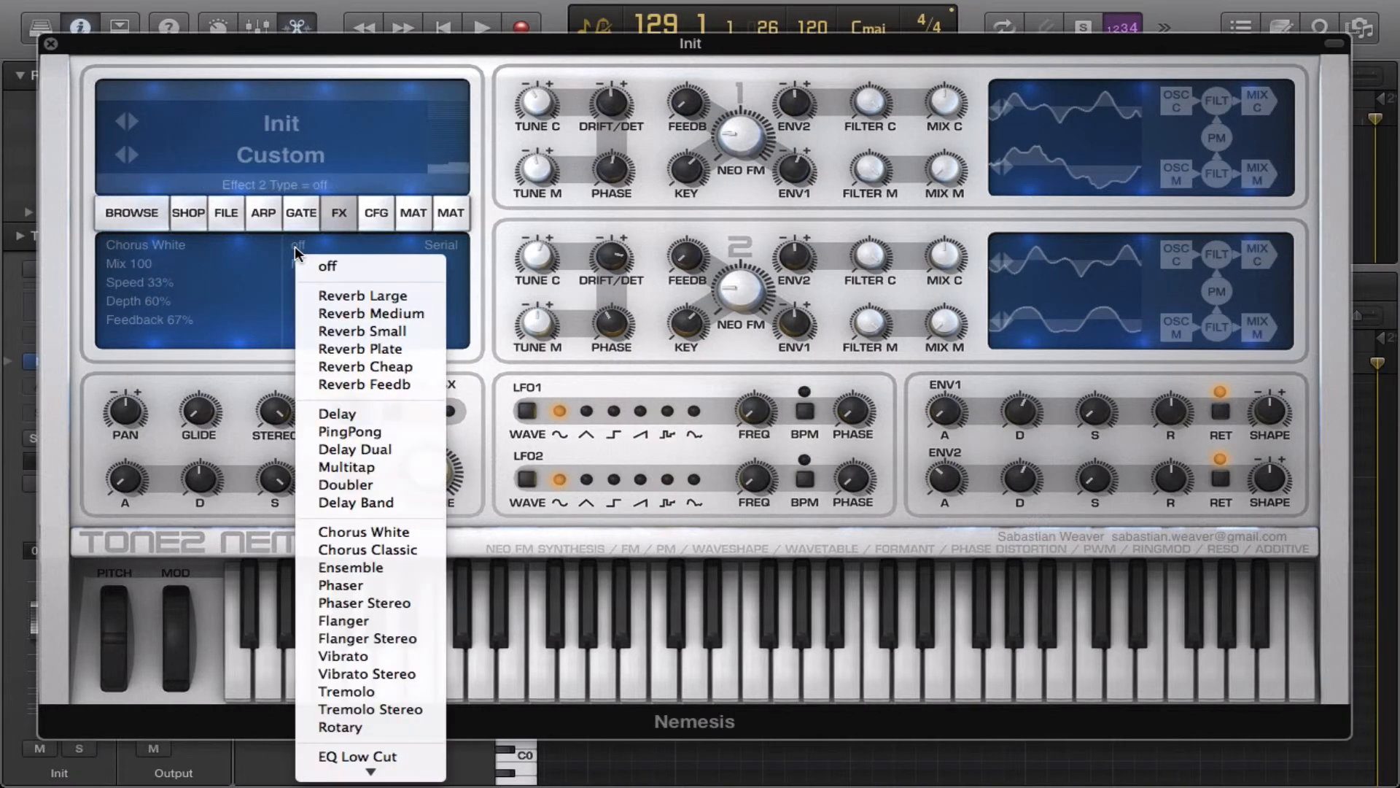
left_click(365, 431)
left_click_drag(310, 264, 327, 324)
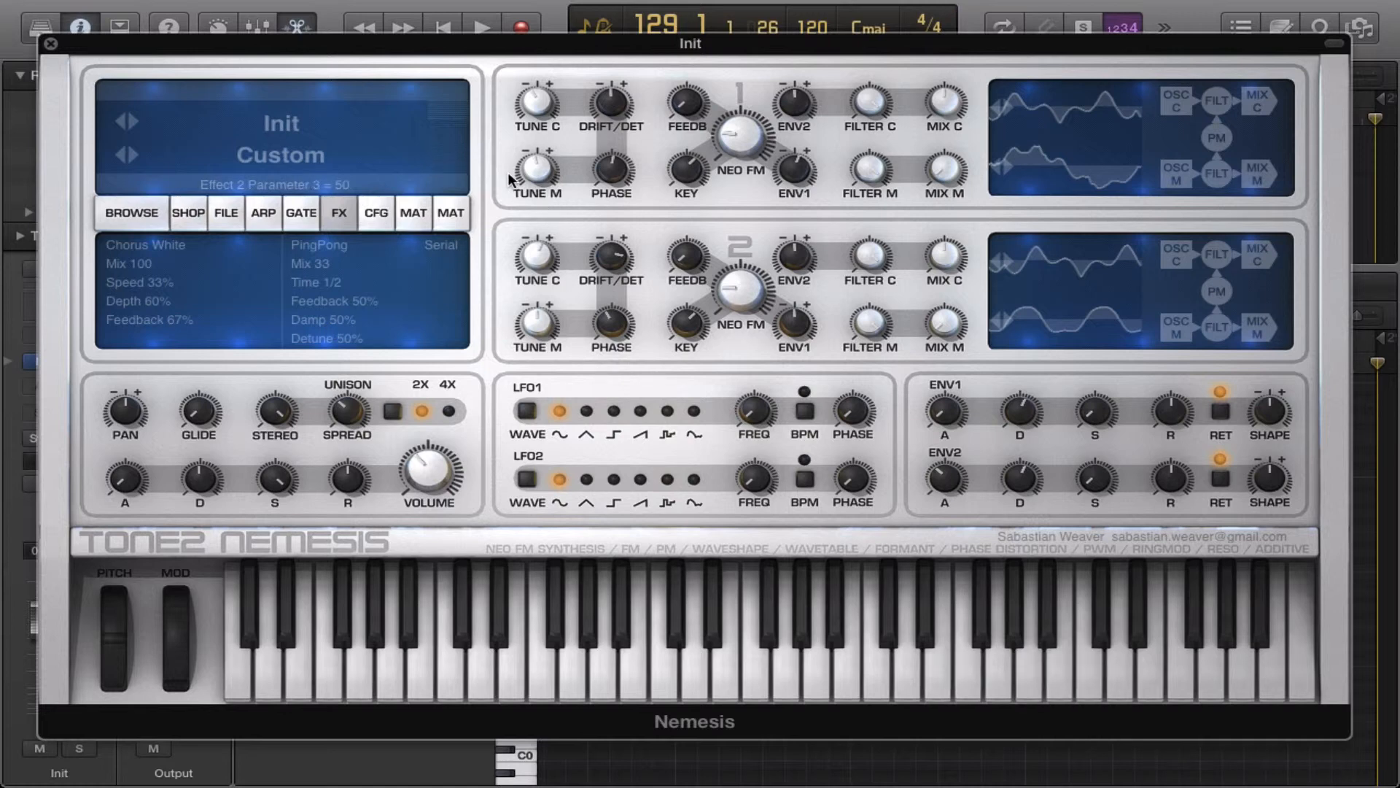
Step: Open the modulation matrix and reduce the Modwheel to FM 1 amount to 40.9
left_click(397, 223)
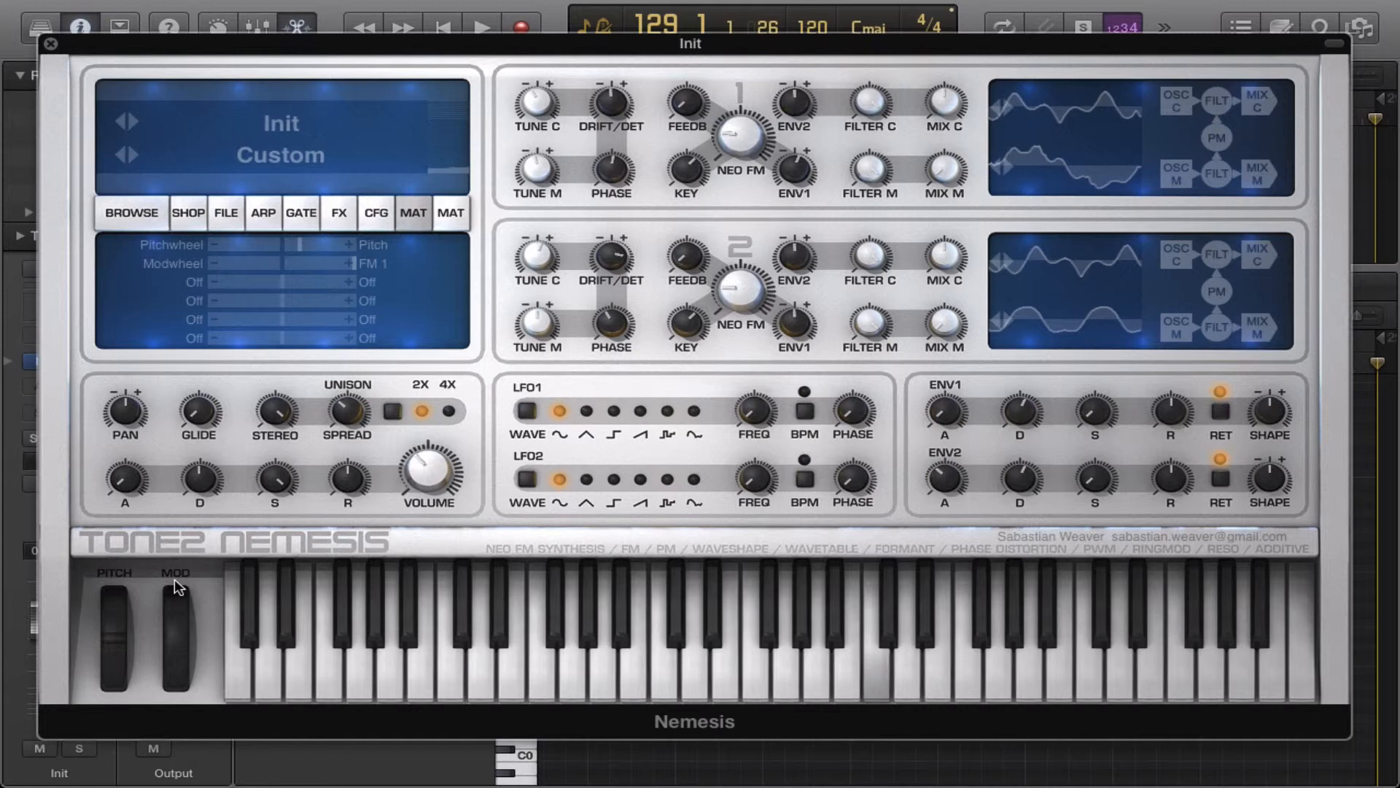
left_click(309, 263)
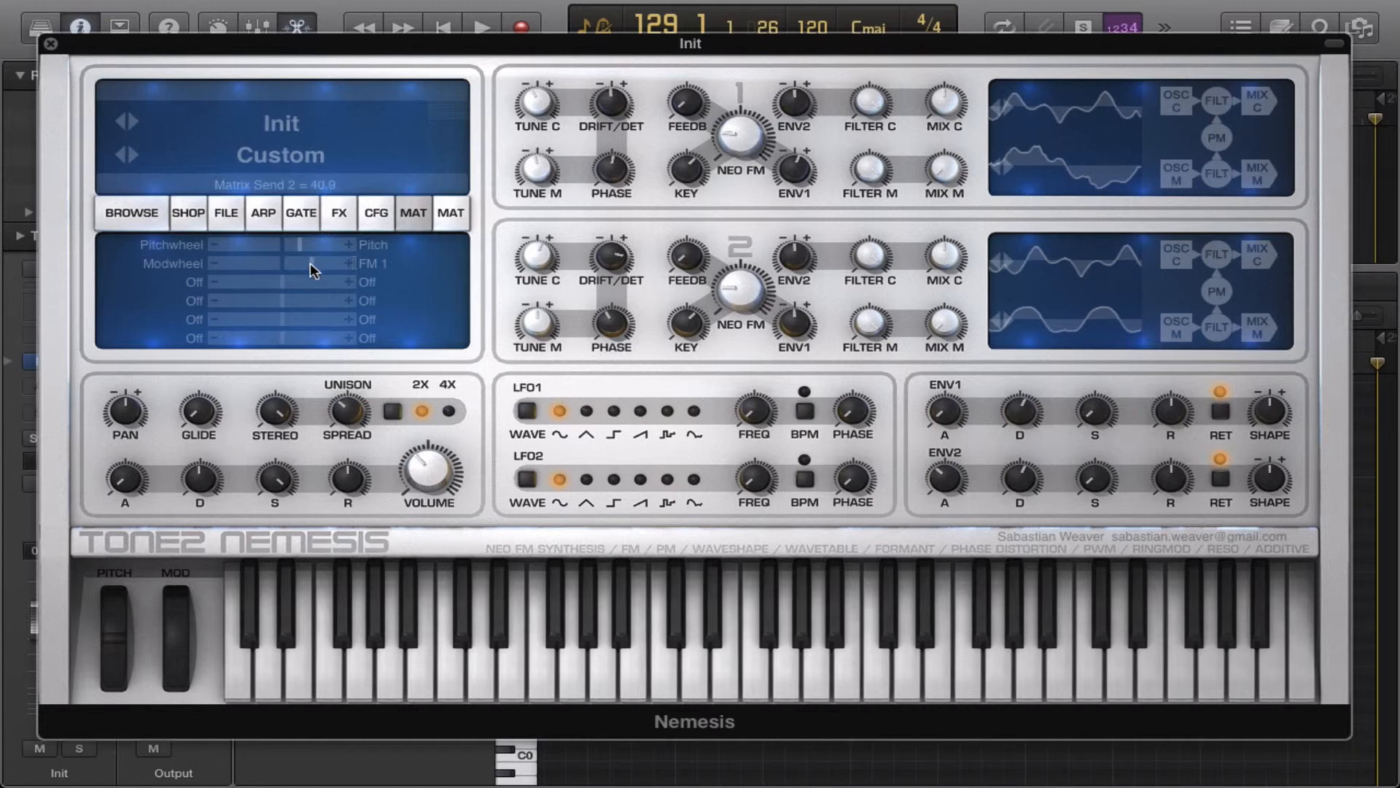
left_click(190, 282)
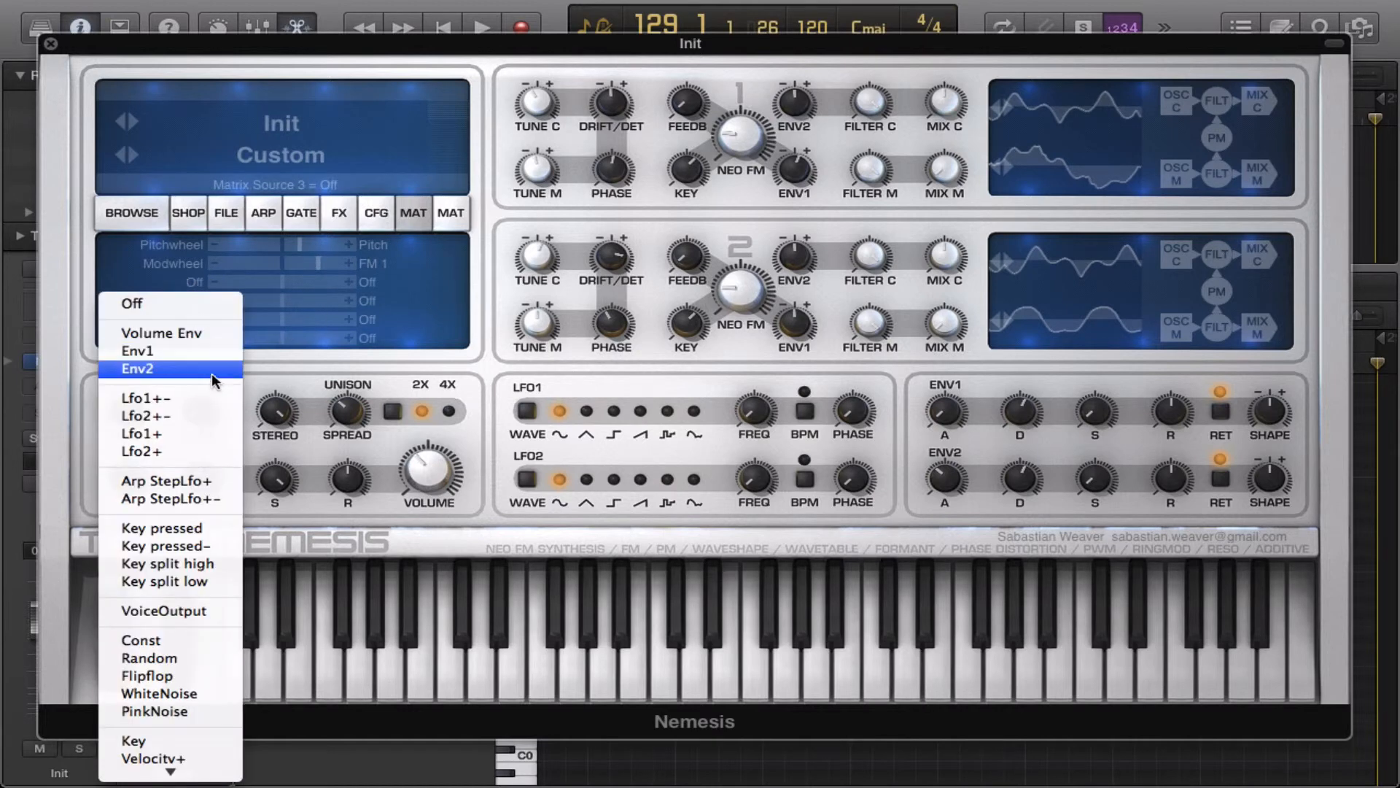
scroll(158, 700, "down", 10)
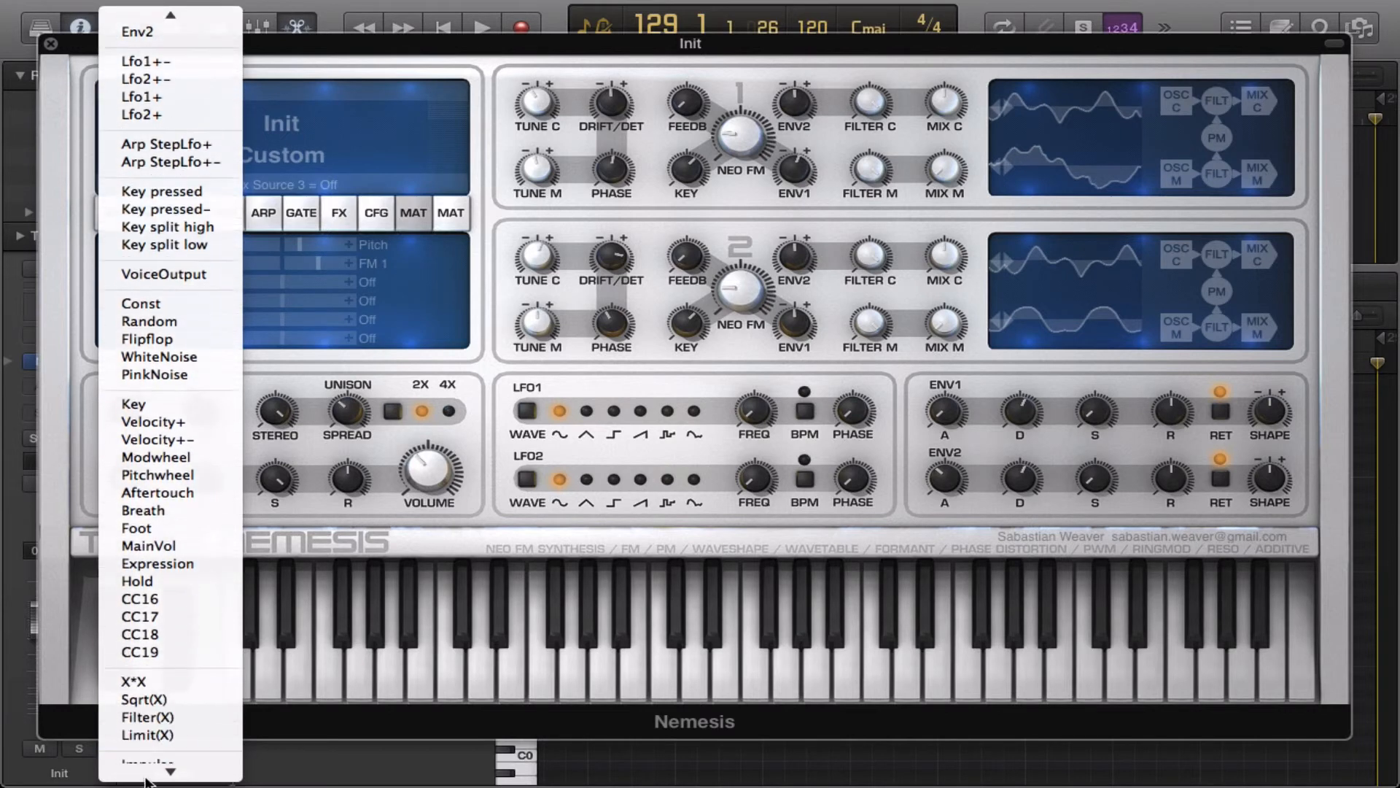
left_click(530, 129)
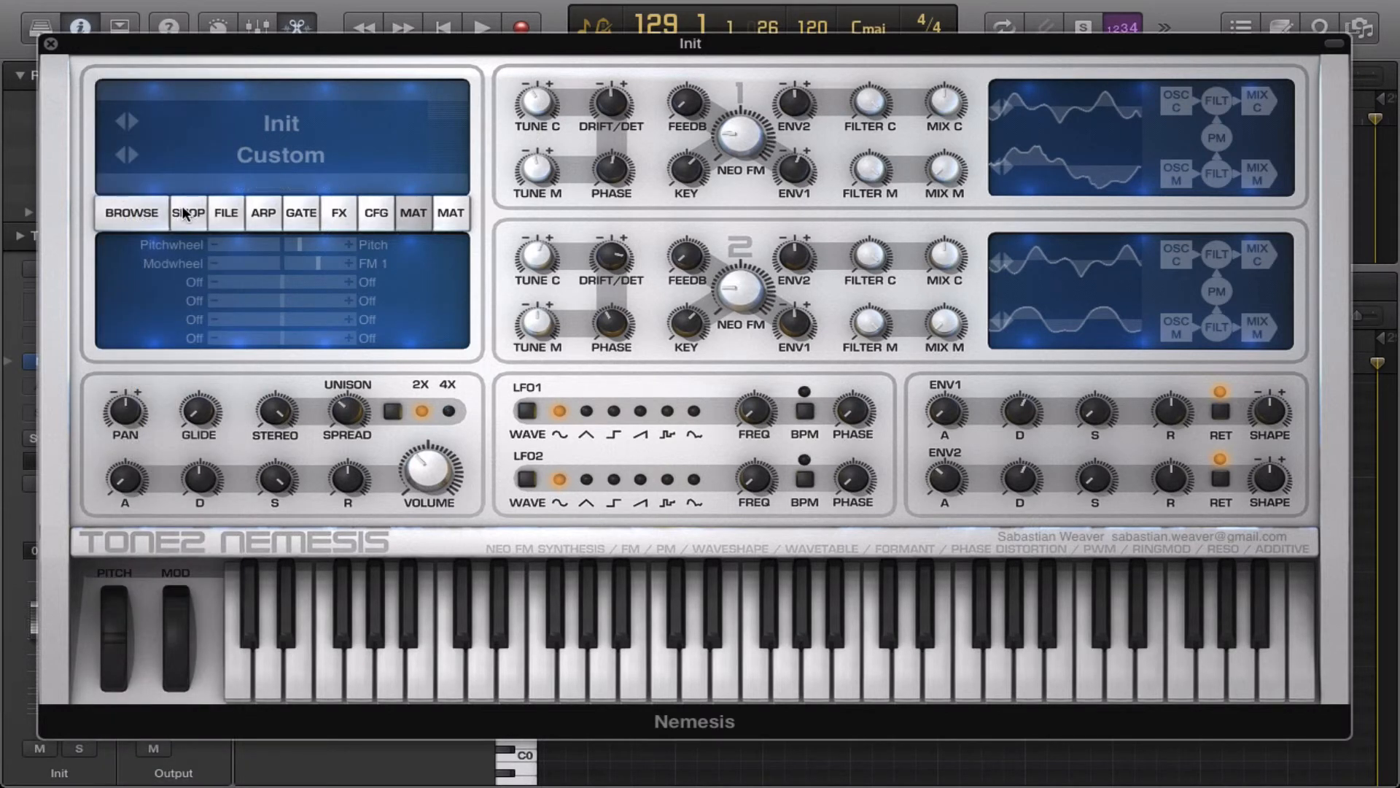
Step: Open the patch browser, list the Organ patches and load Ol'n hiss Ucl
left_click(131, 212)
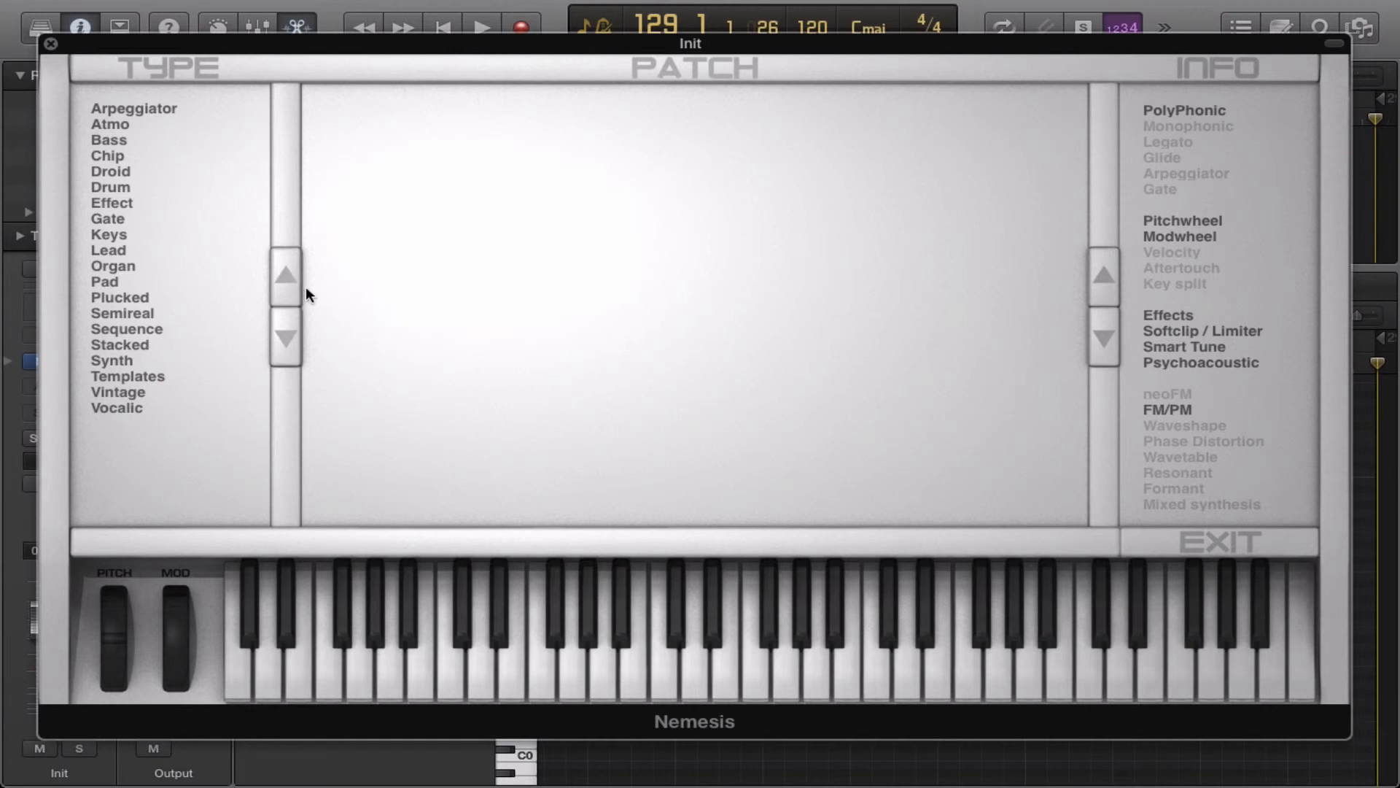
left_click(96, 270)
left_click(579, 236)
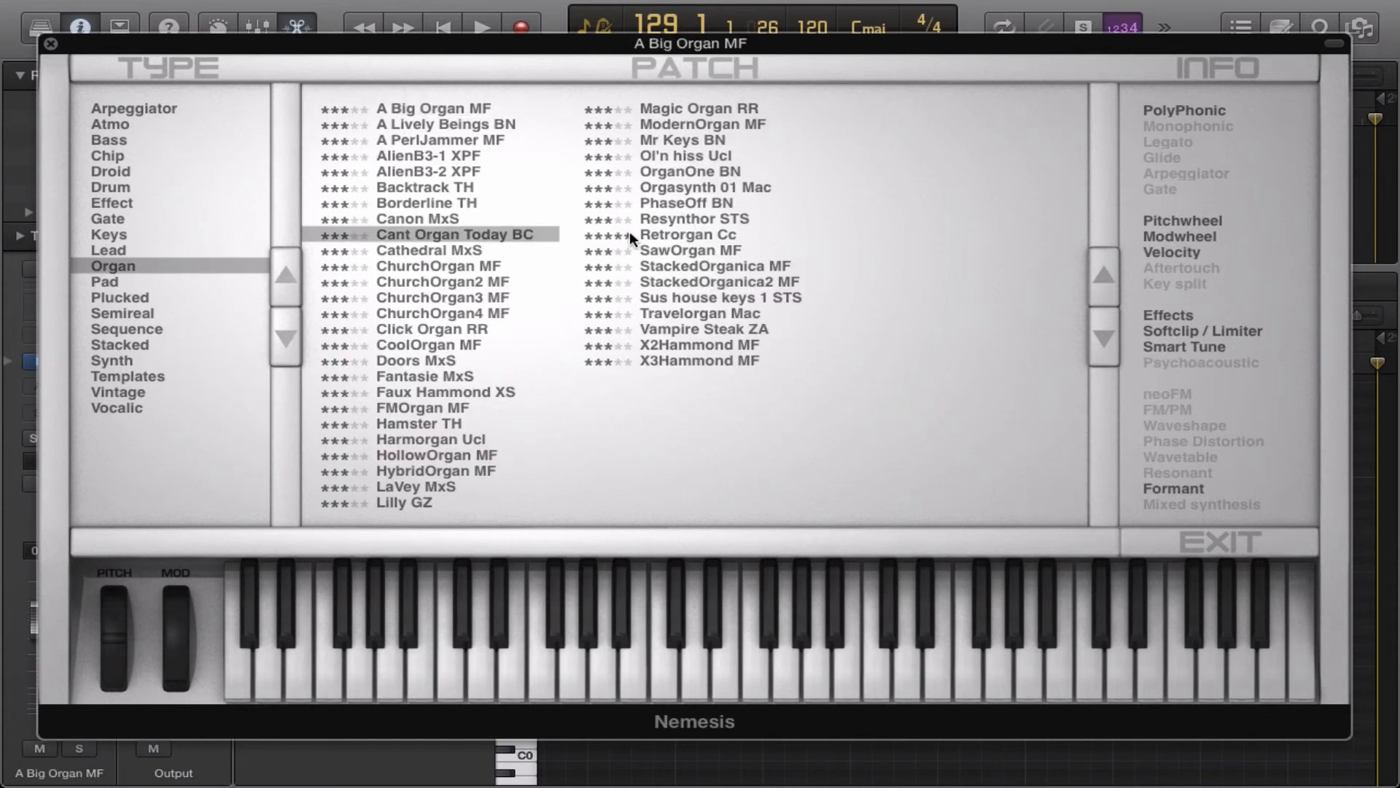
double_click(689, 155)
left_click(684, 215)
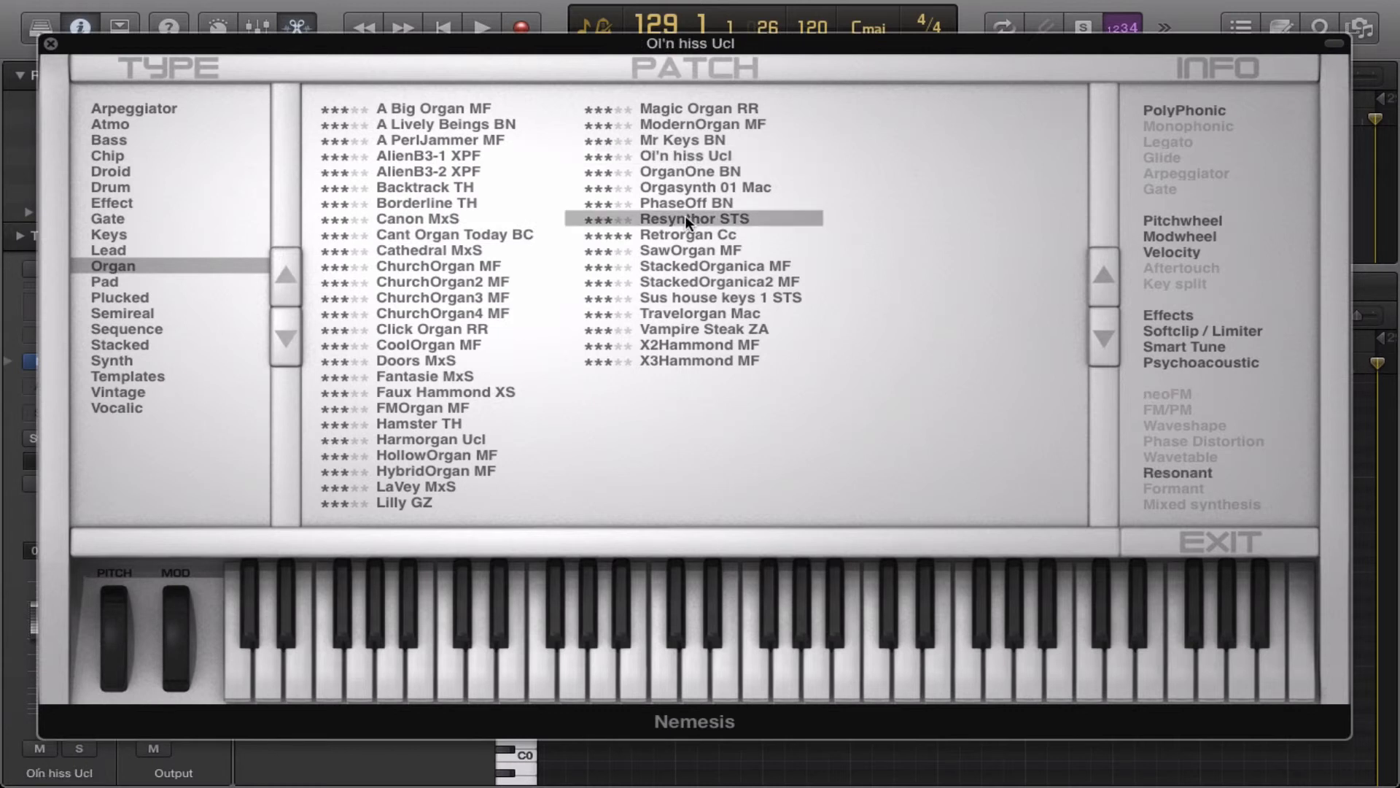
Step: Audition the organ patches StackedOrganica MF and Vampire Steak ZA
left_click(706, 270)
left_click(711, 330)
double_click(665, 332)
Step: Audition ChurchOrgan3 MF, load the ChurchOrgan4 MF patch and close the patch browser
left_click(538, 314)
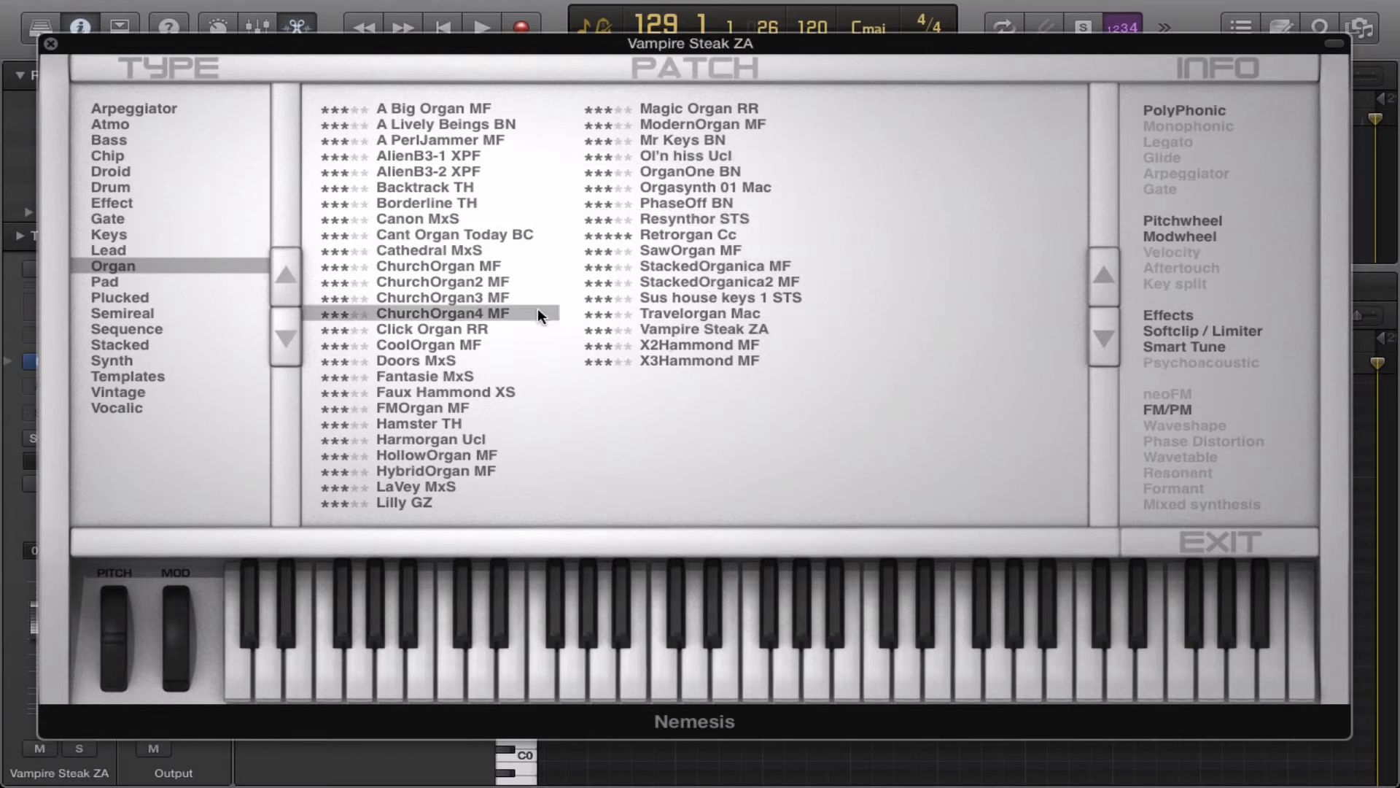
left_click(452, 283)
double_click(448, 295)
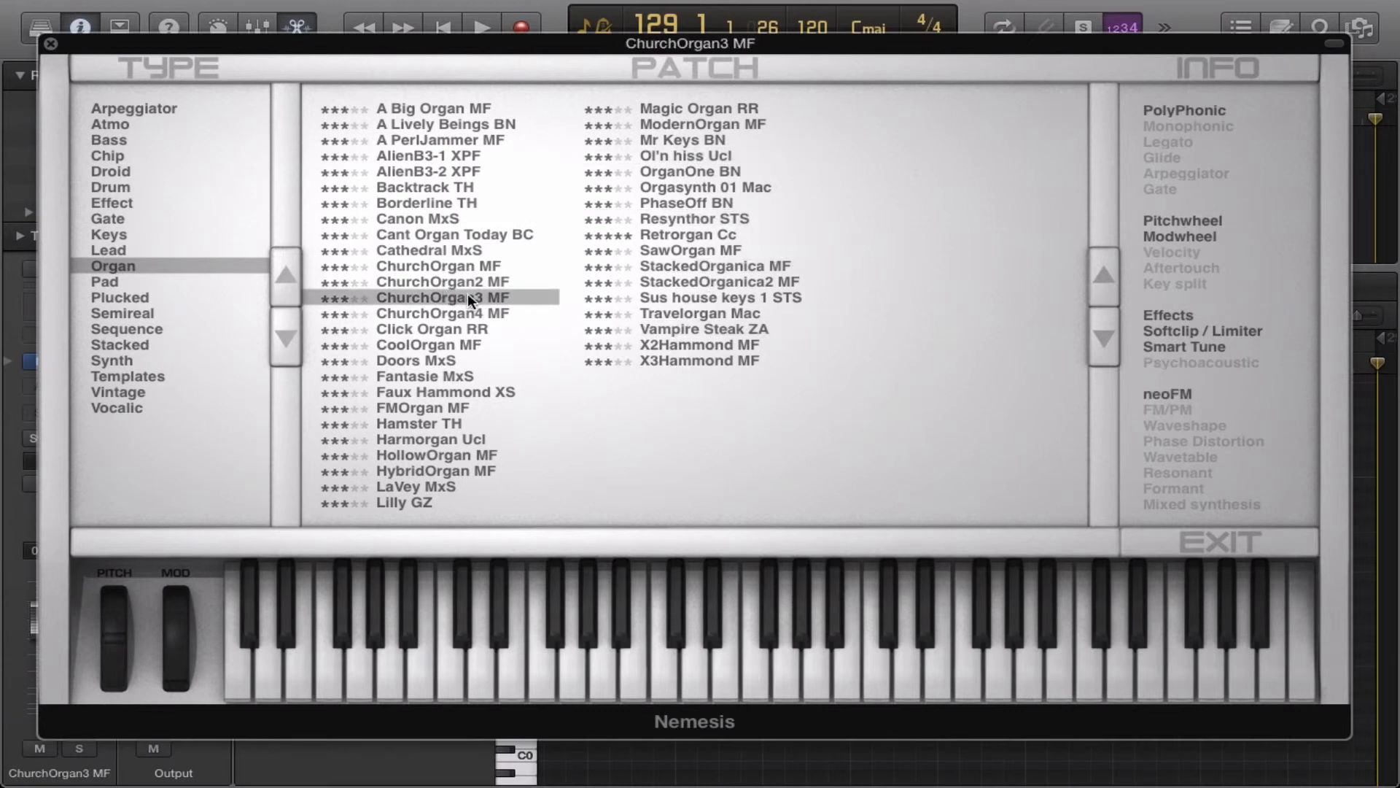
left_click(436, 311)
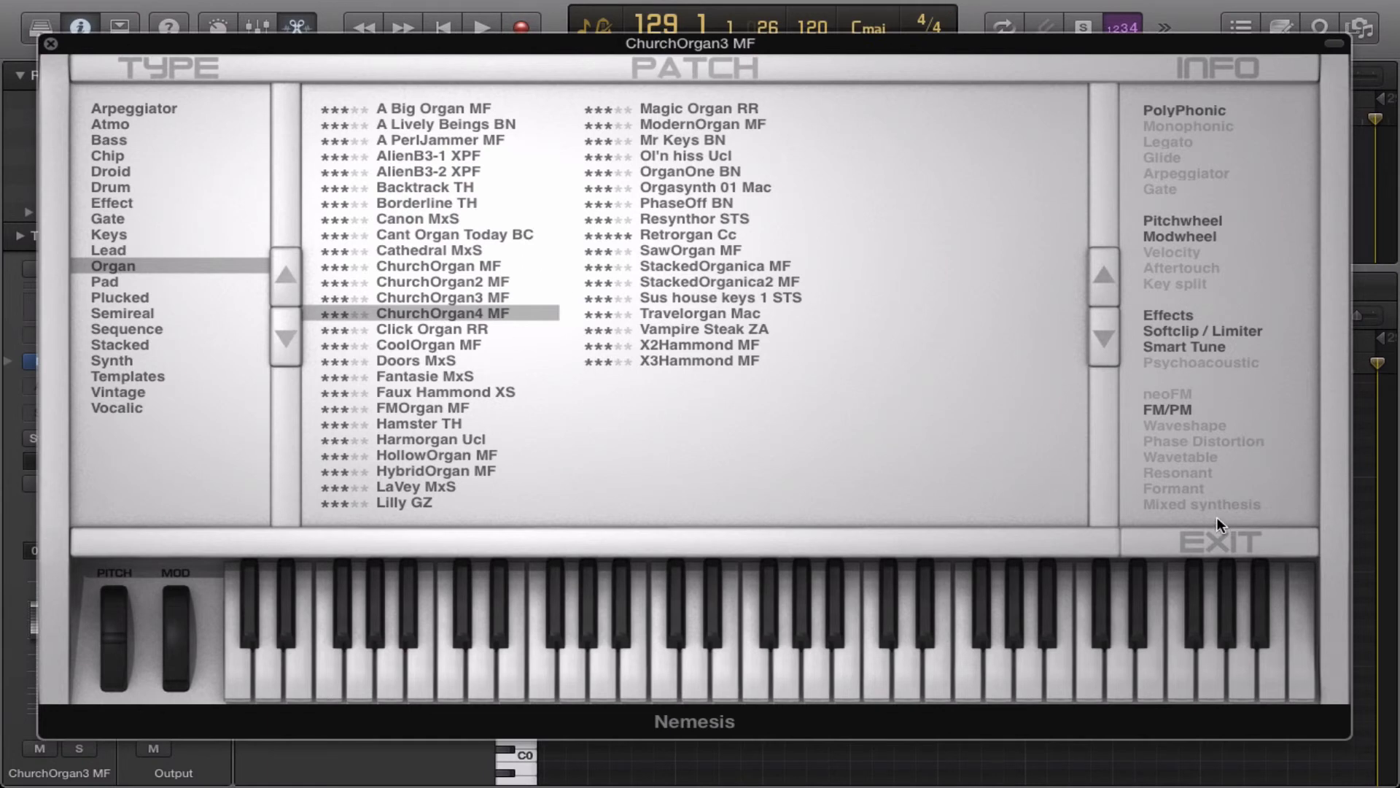
left_click(1219, 541)
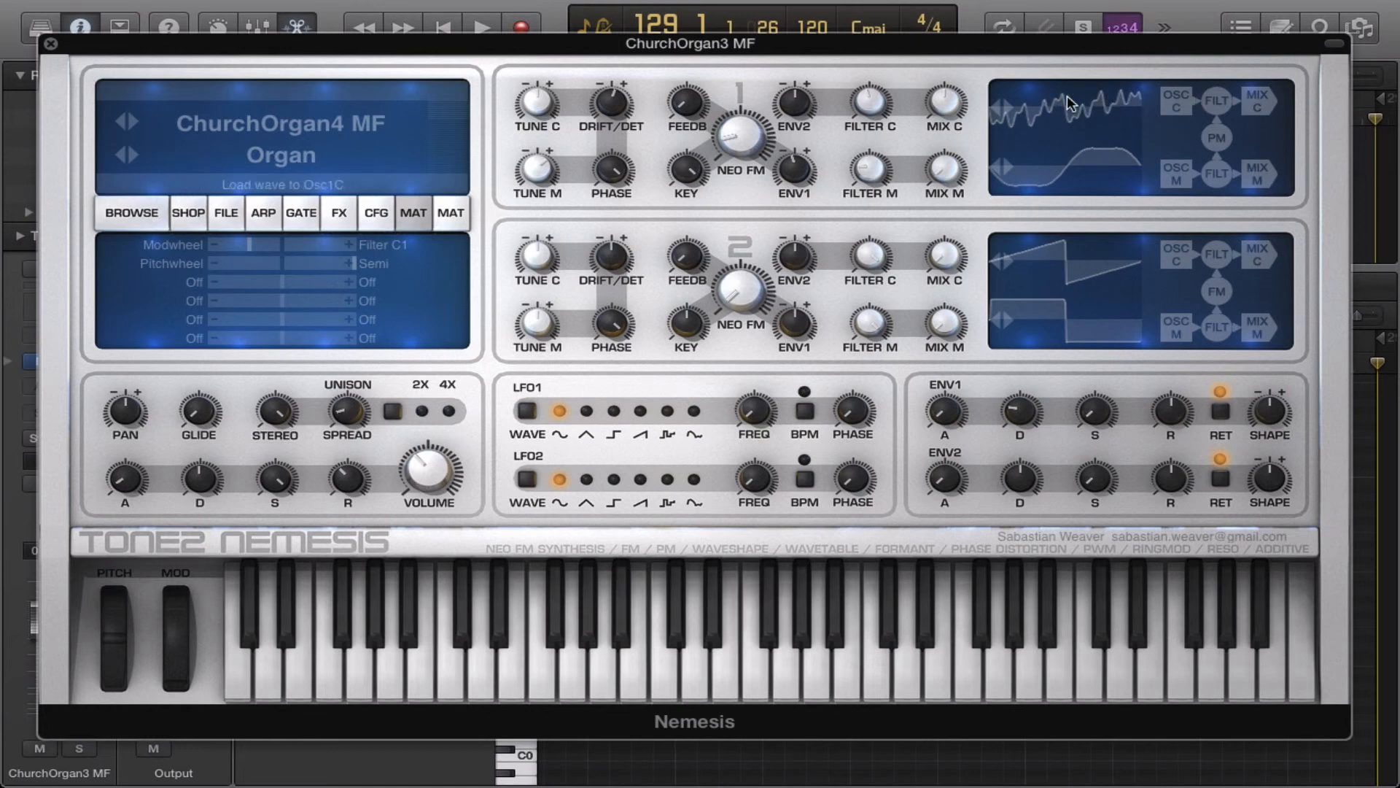
left_click(1058, 113)
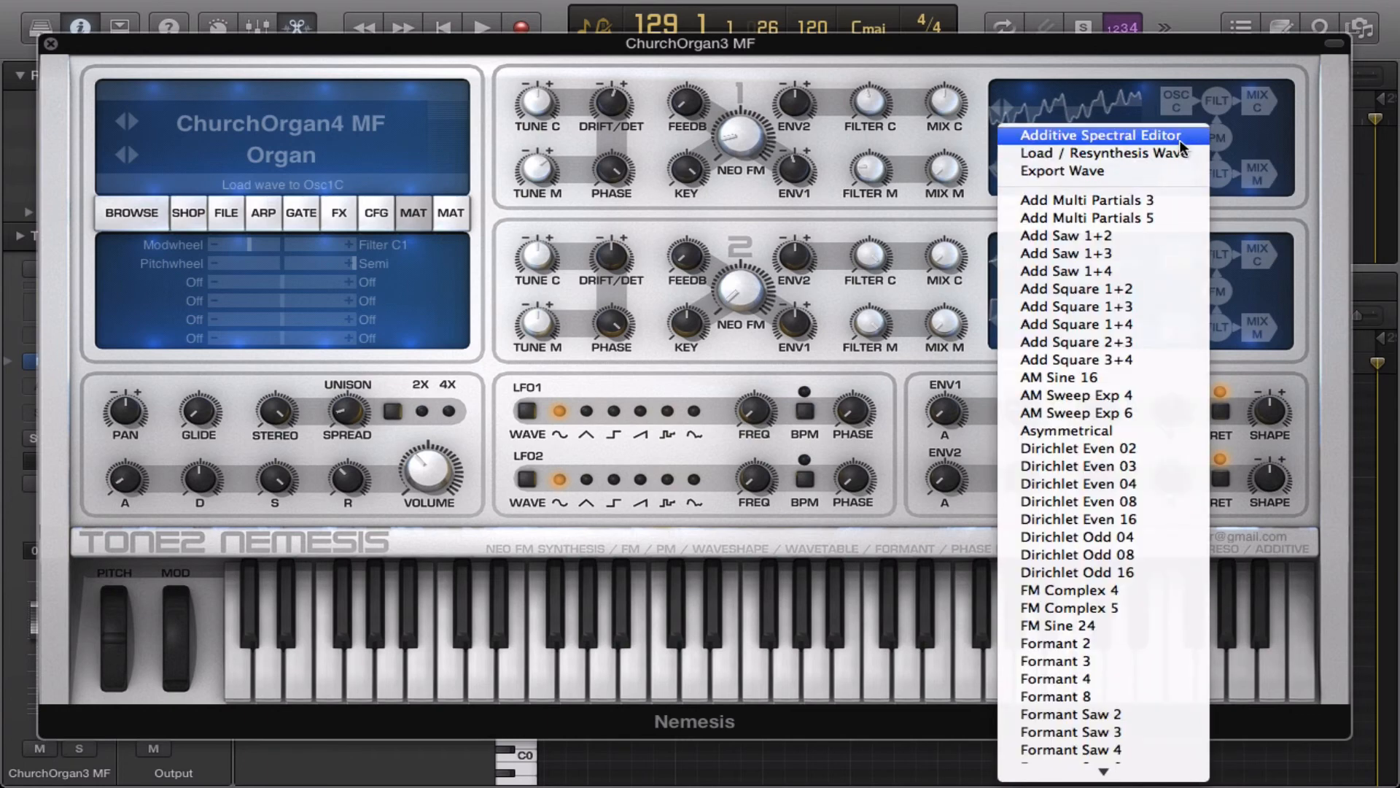
left_click(904, 136)
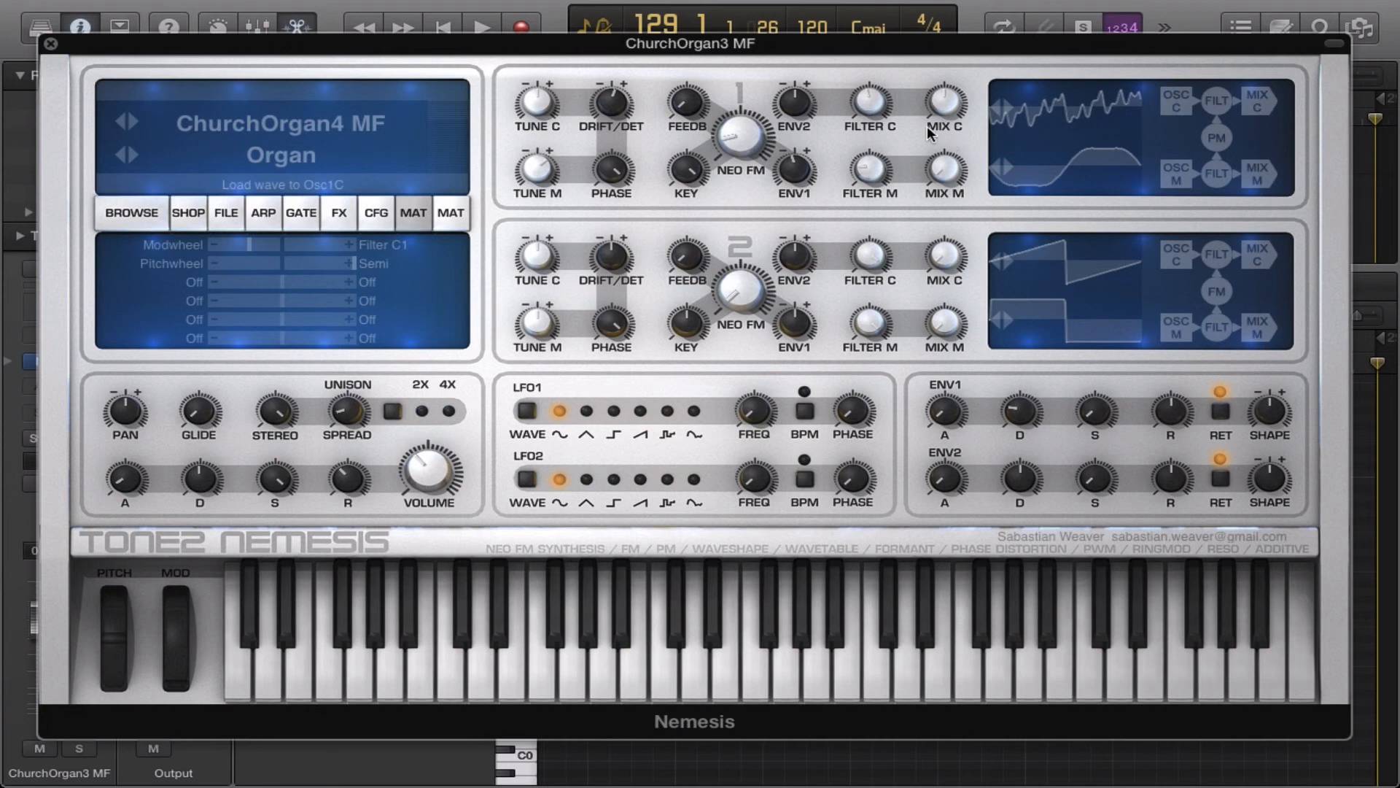
mouse_move(923, 6)
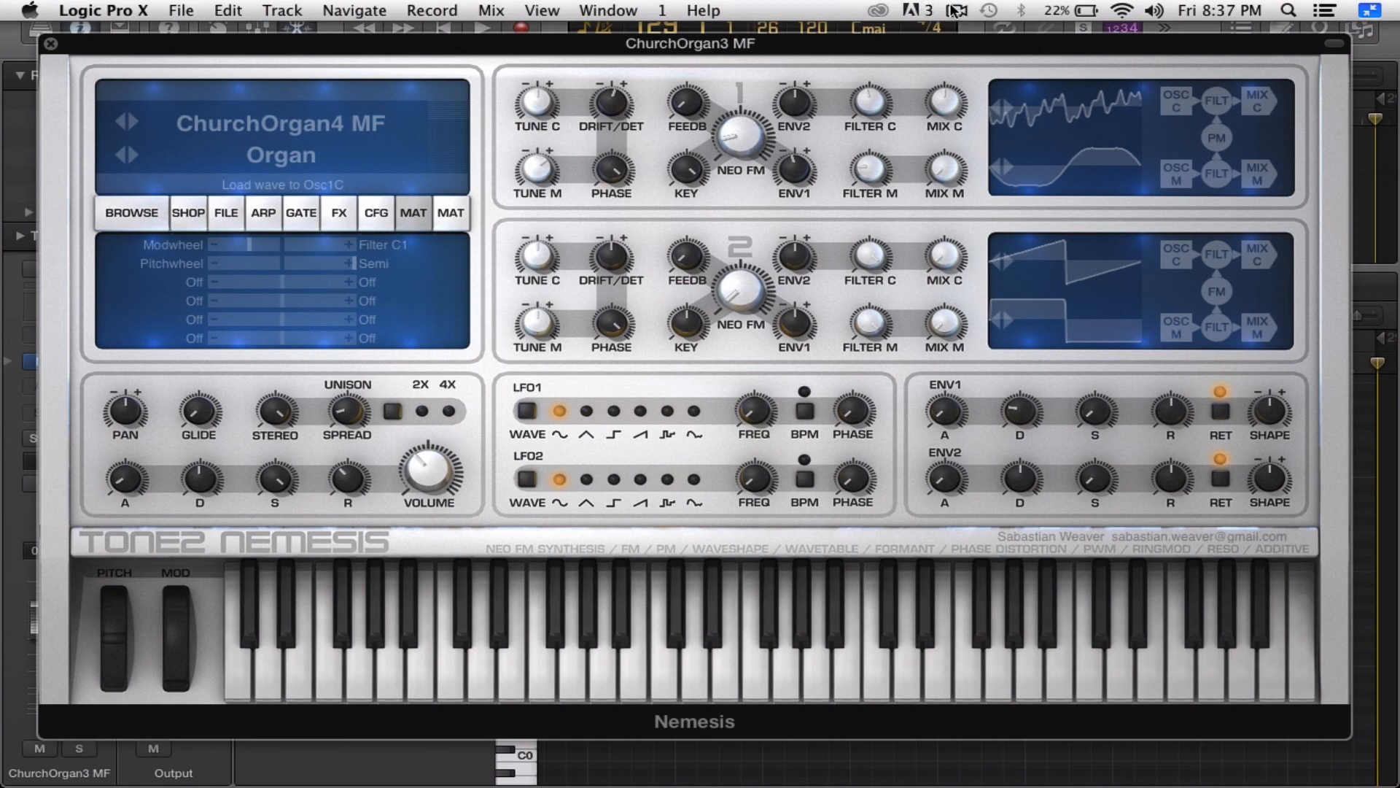
left_click(955, 10)
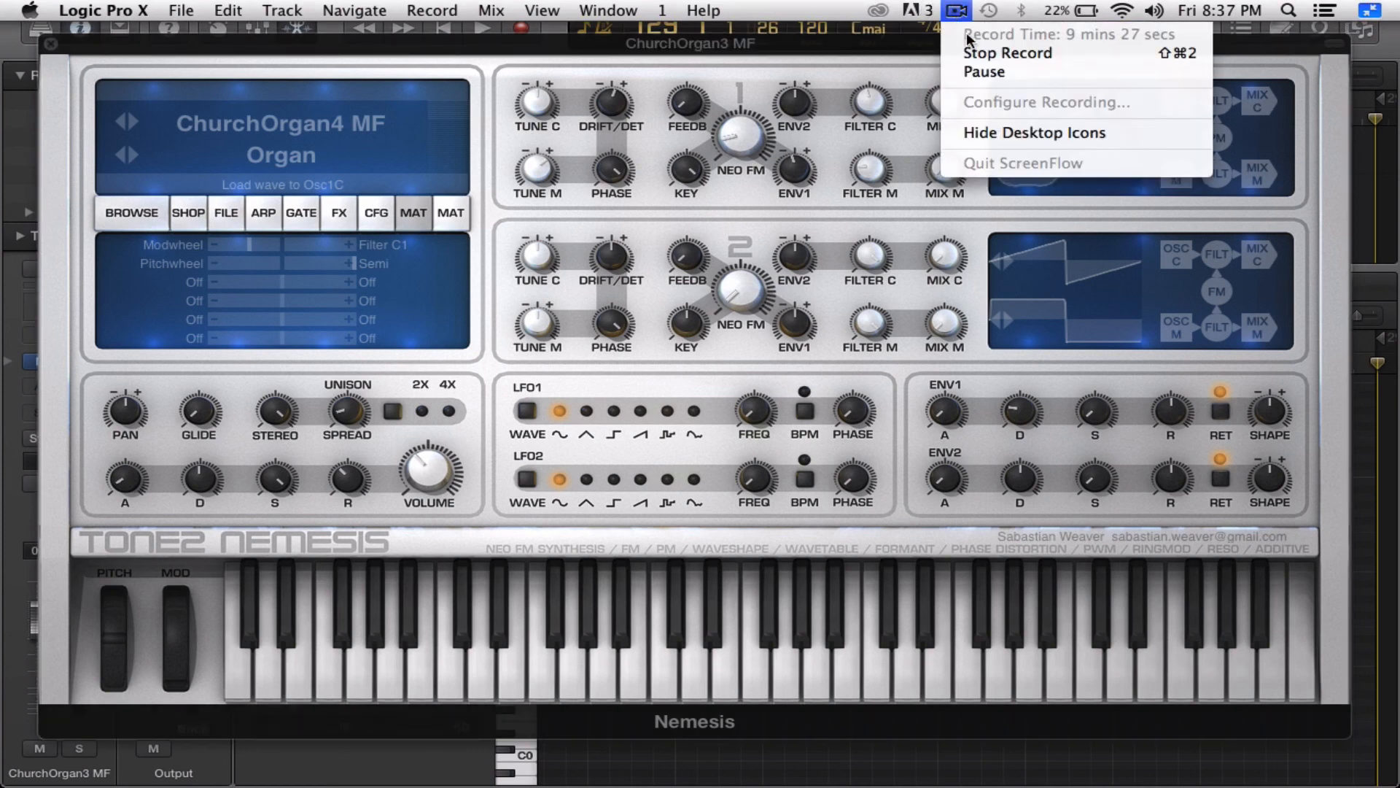